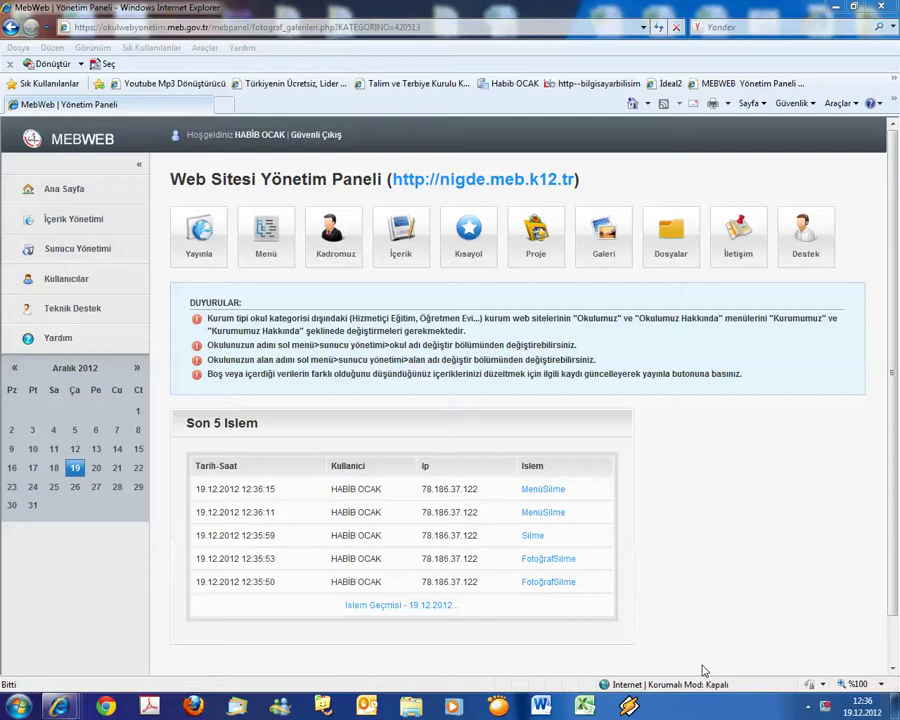
- Add a photo gallery named "5-A Sınıfımız" and copy its name for reuse
click(604, 251)
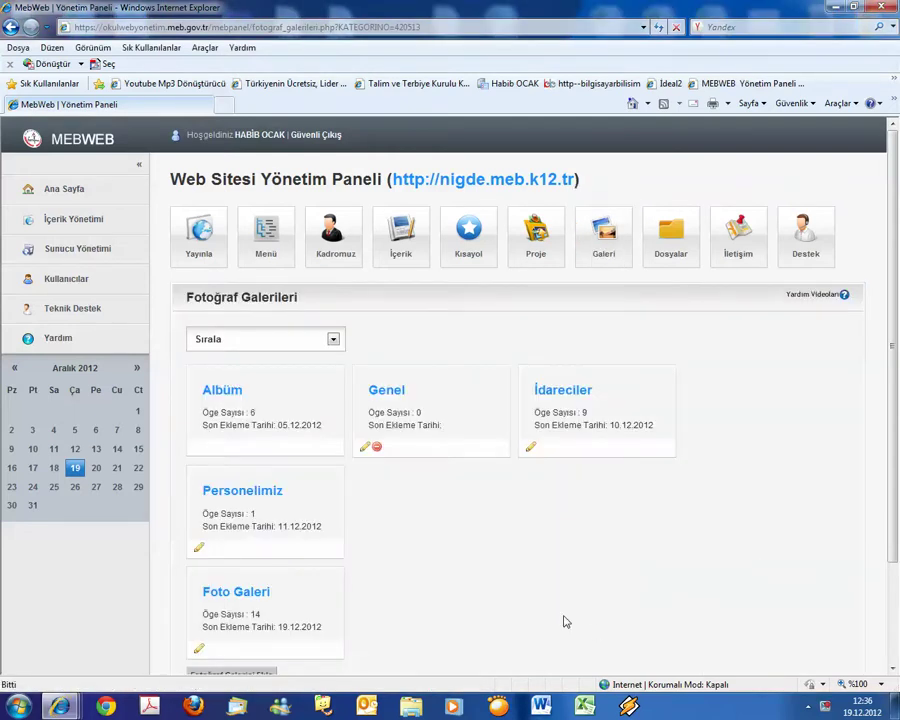
scroll(556, 610, down, 3)
click(233, 550)
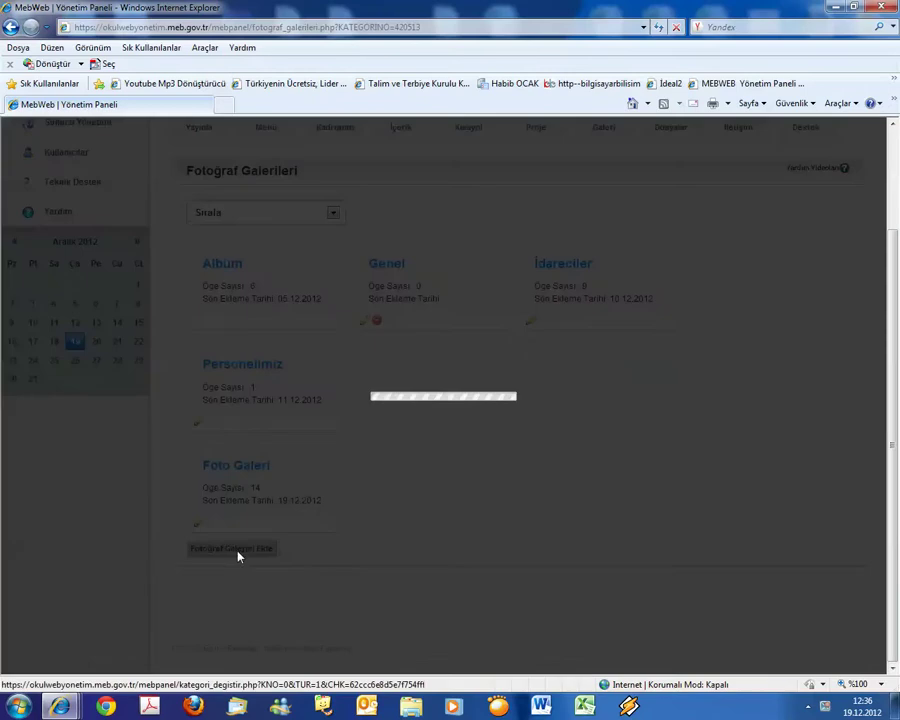
click(389, 362)
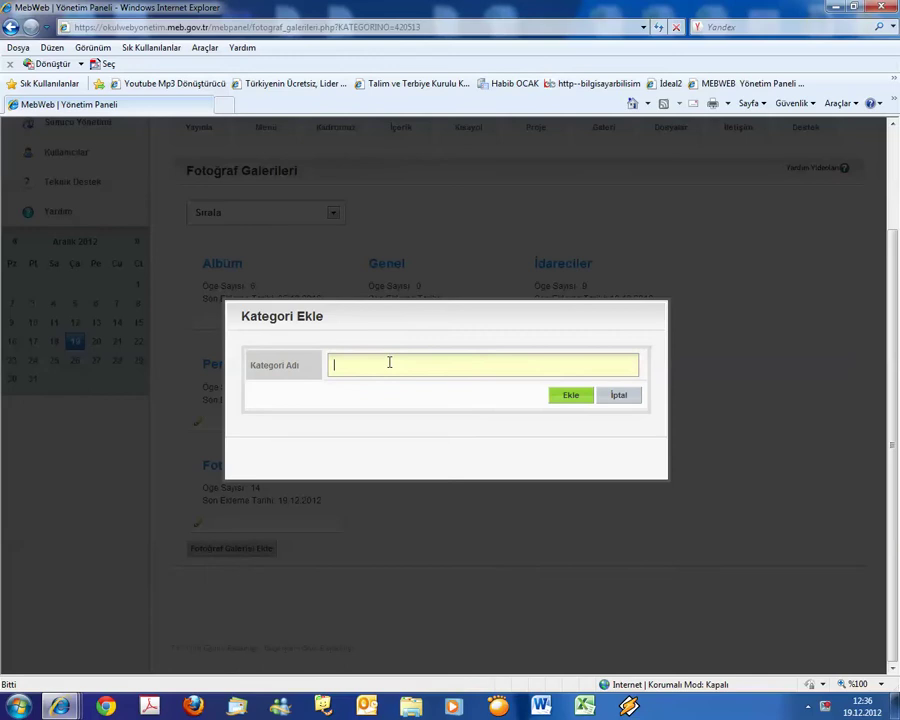
text(5-A Sınıfımız)
drag(418, 364, 291, 362)
key(ctrl+c)
click(572, 398)
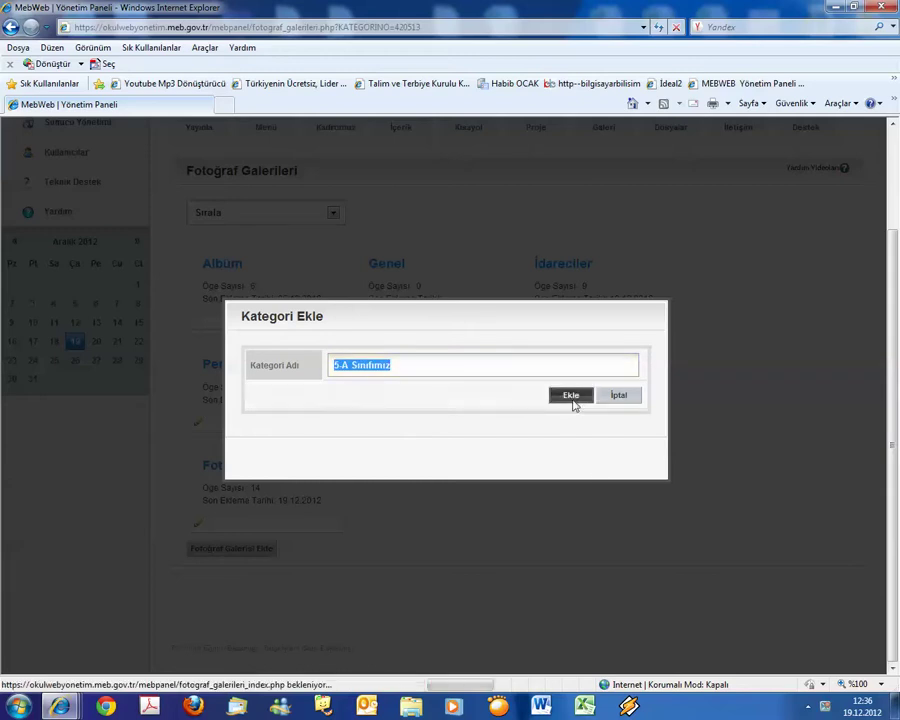
- Add another photo gallery named "6-A Sınıfımız", reusing the copied name with the grade number changed to 6
click(231, 548)
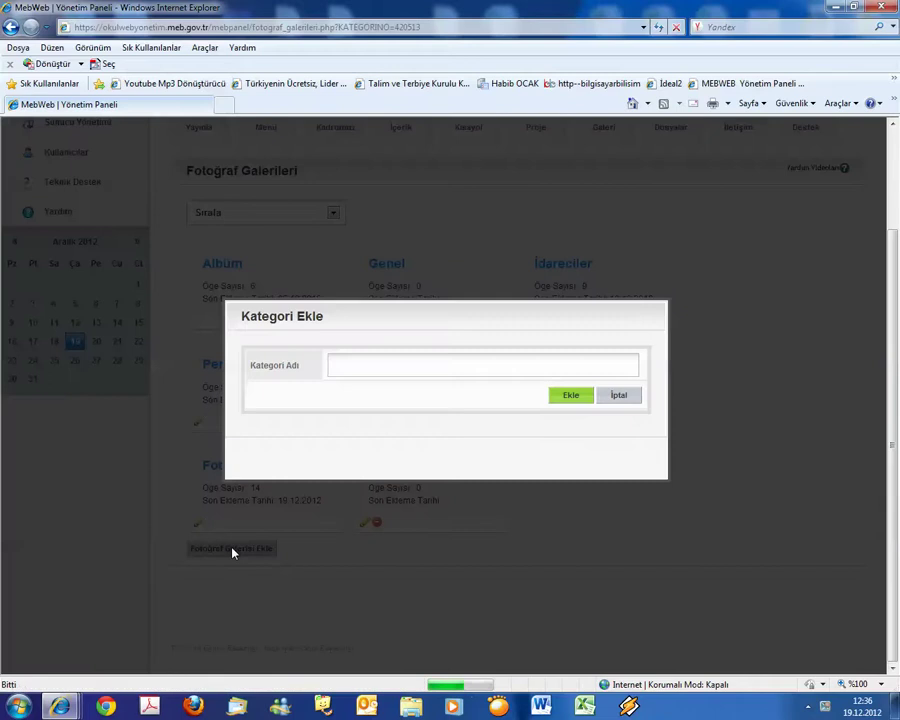
click(342, 367)
key(ctrl+v)
key(Home)
key(Delete)
text(6)
click(570, 395)
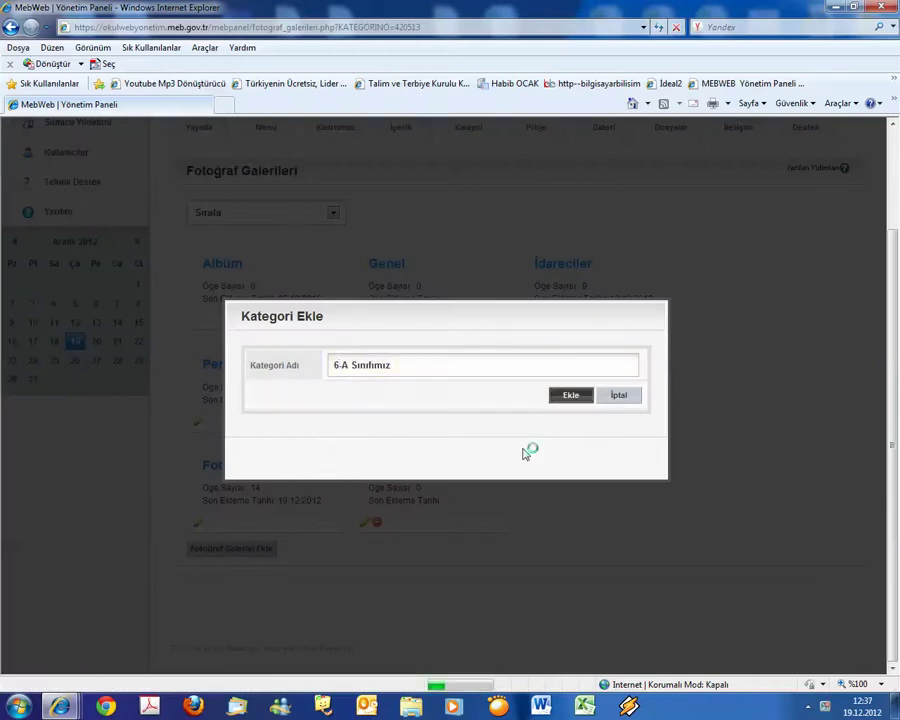
- Add a photo gallery named "7-A Sınıfımız", reusing the copied name with the grade number changed to 7
scroll(347, 558, down, 1)
click(229, 547)
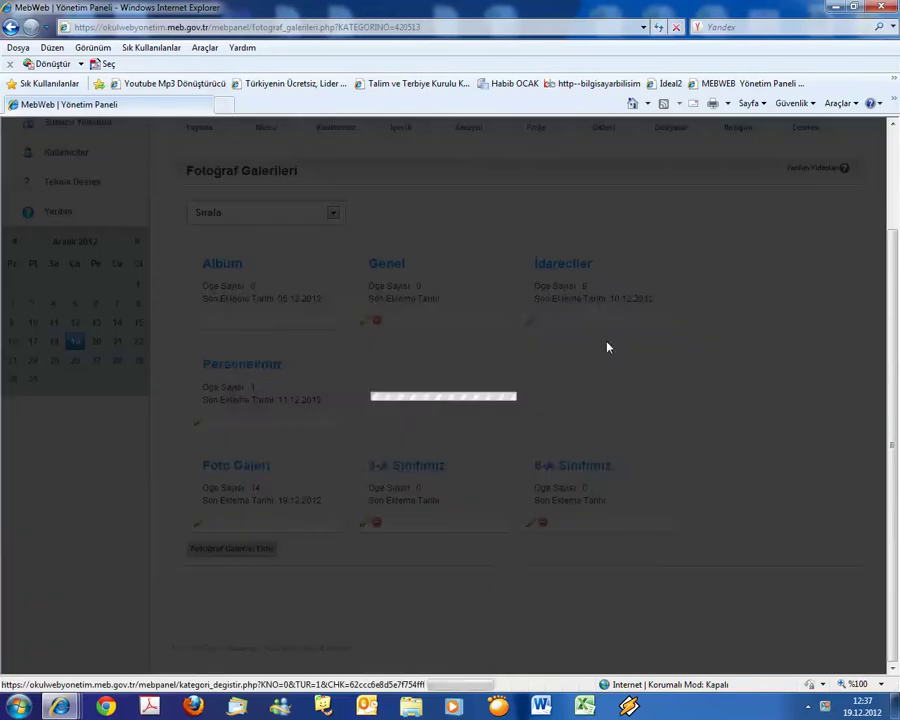
click(383, 360)
key(ctrl+v)
key(Home)
key(Delete)
text(7)
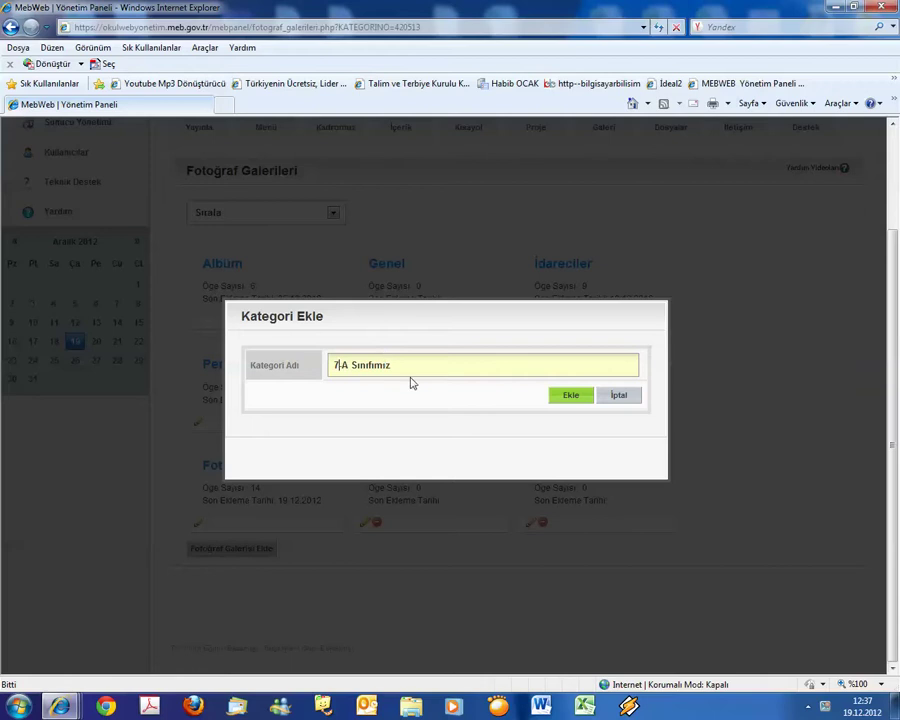
click(572, 396)
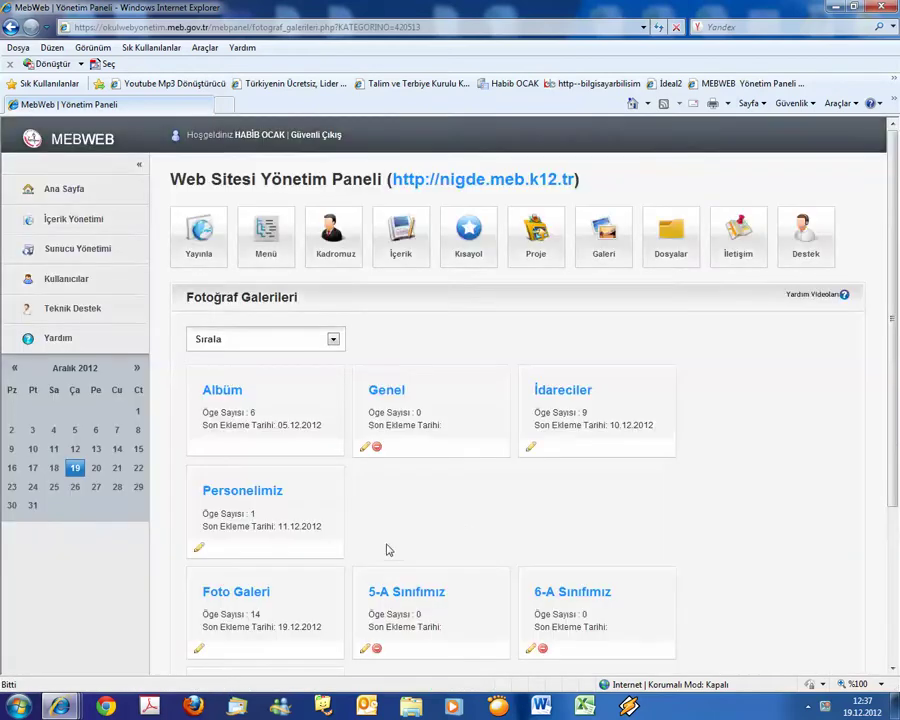
- Add a photo gallery named "8-A Sınıfımız", reusing the copied name with the grade number changed to 8
scroll(388, 549, down, 3)
click(250, 554)
click(380, 360)
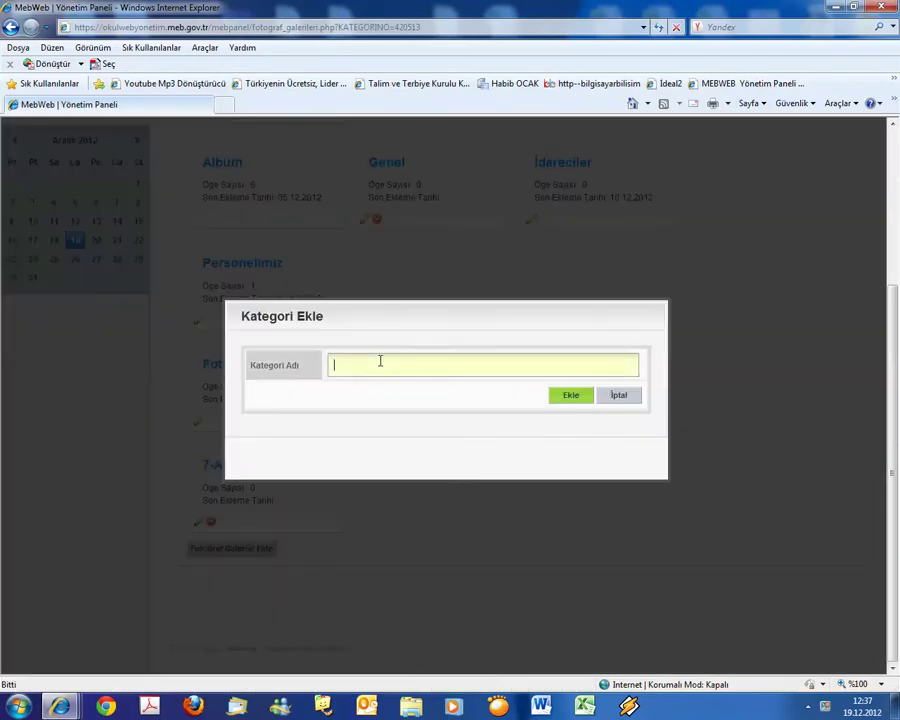
key(ctrl+v)
key(Delete)
text(8)
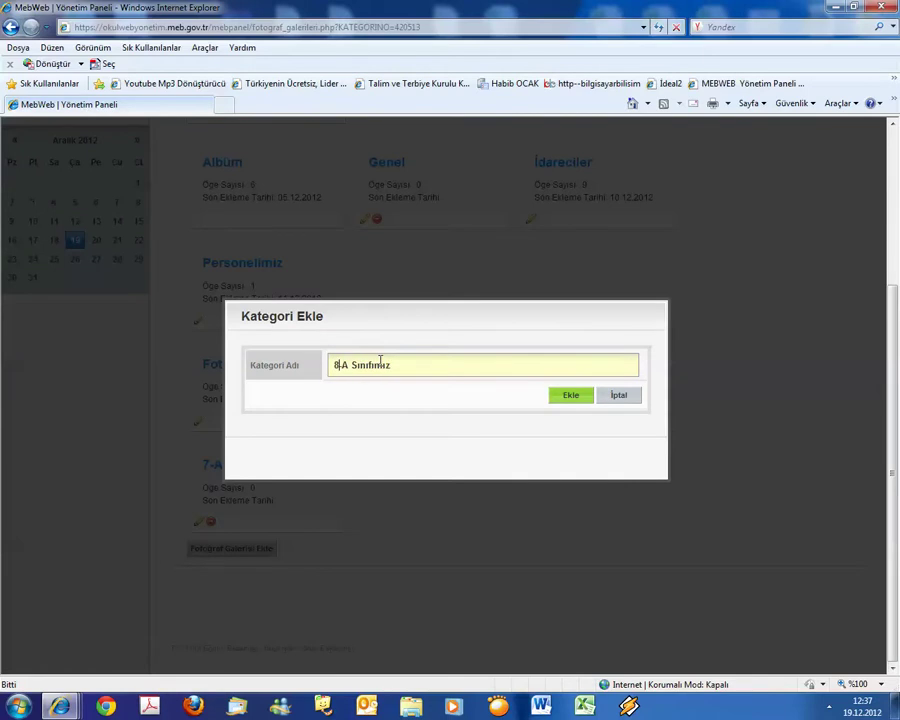
click(556, 397)
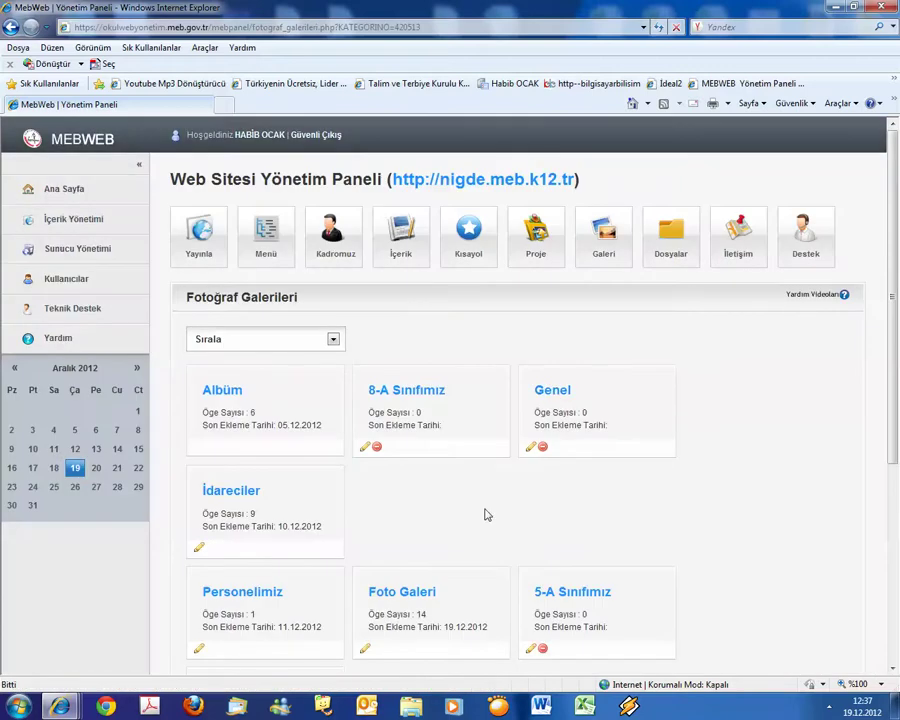
- Sort the photo galleries alphabetically with the "A'dan Z'ye Alfabetik" option
scroll(484, 514, down, 1)
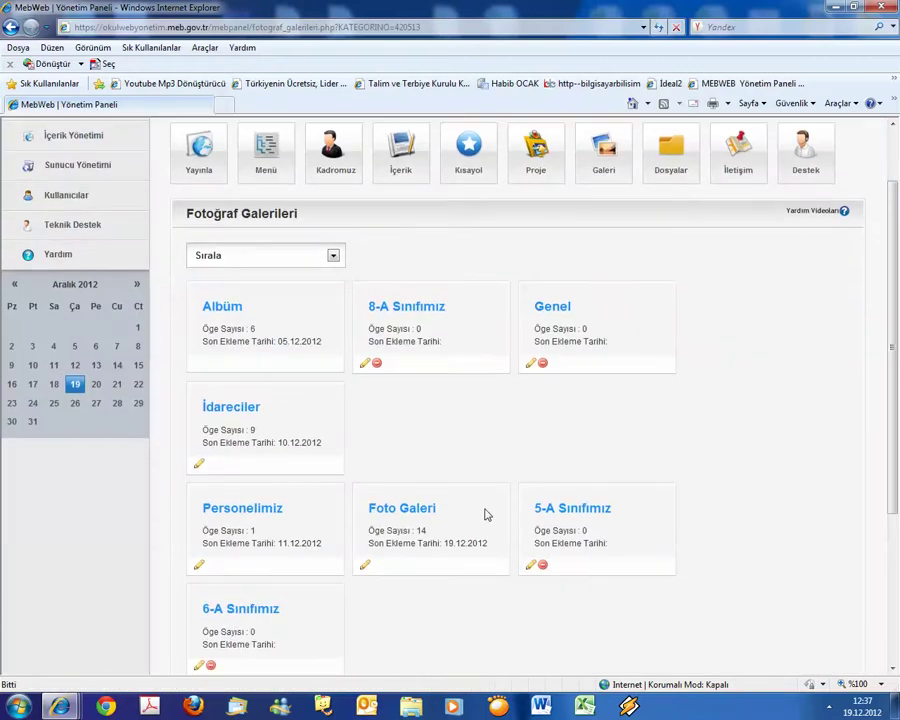
click(222, 257)
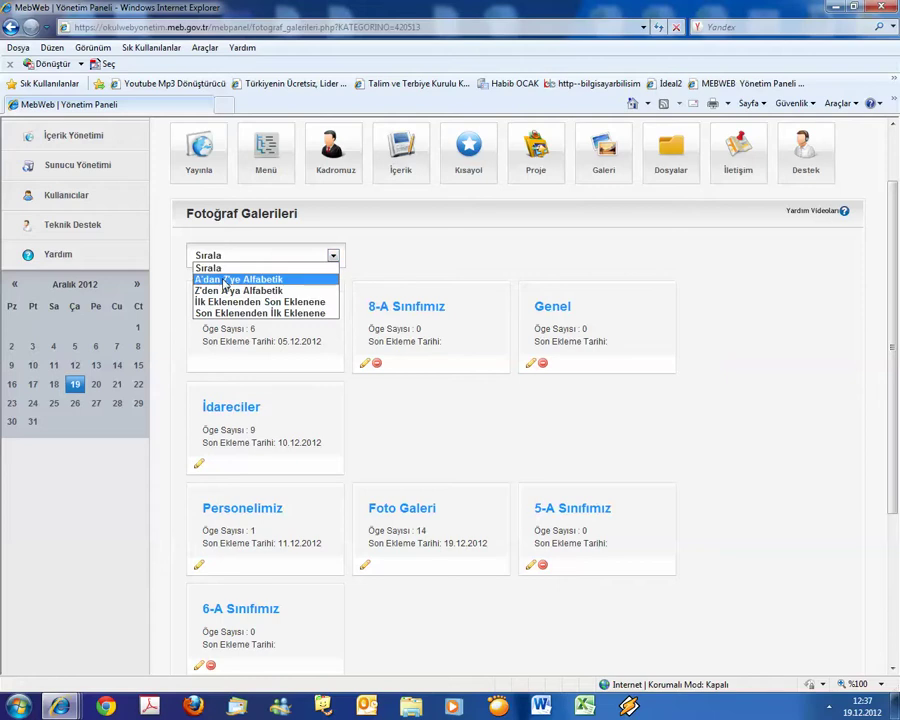
click(240, 279)
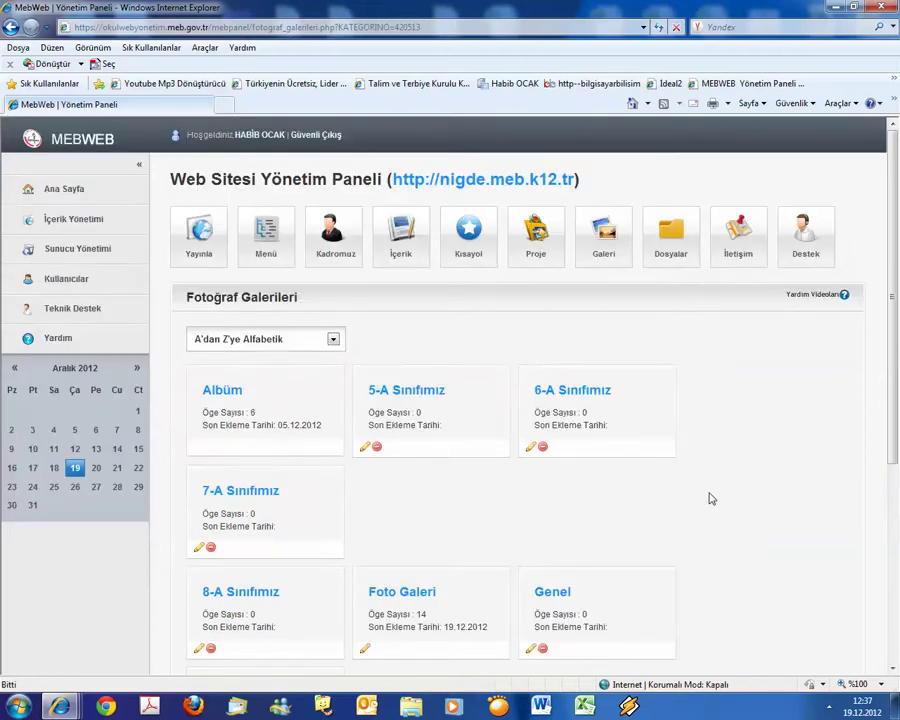
- Start adding photos to the 8-A Sınıfımız gallery with the photo type Genel and the description "8-A Sınıfımız"
click(241, 591)
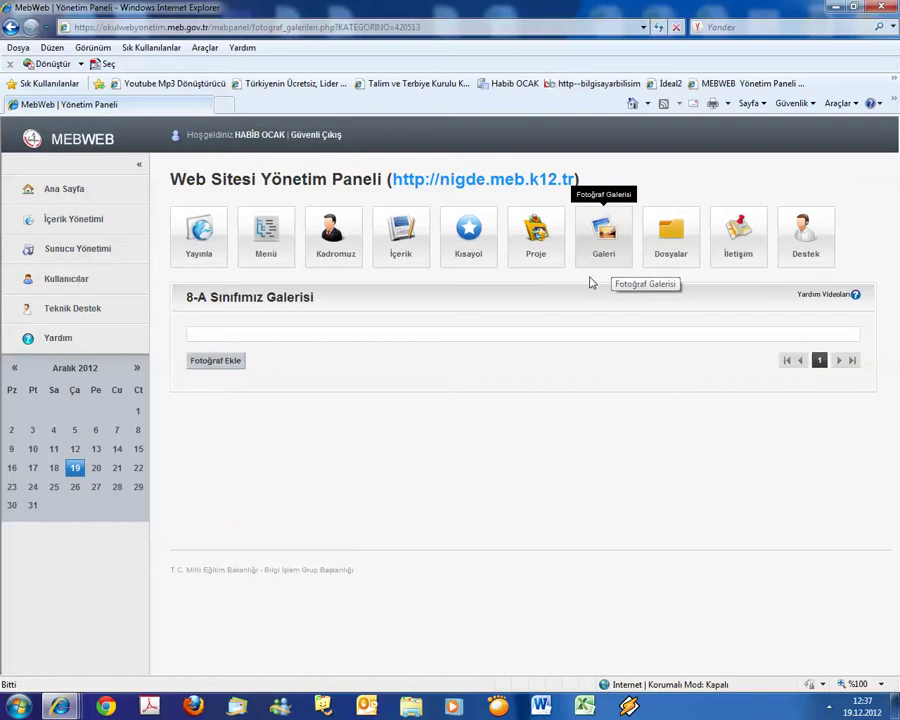
click(229, 363)
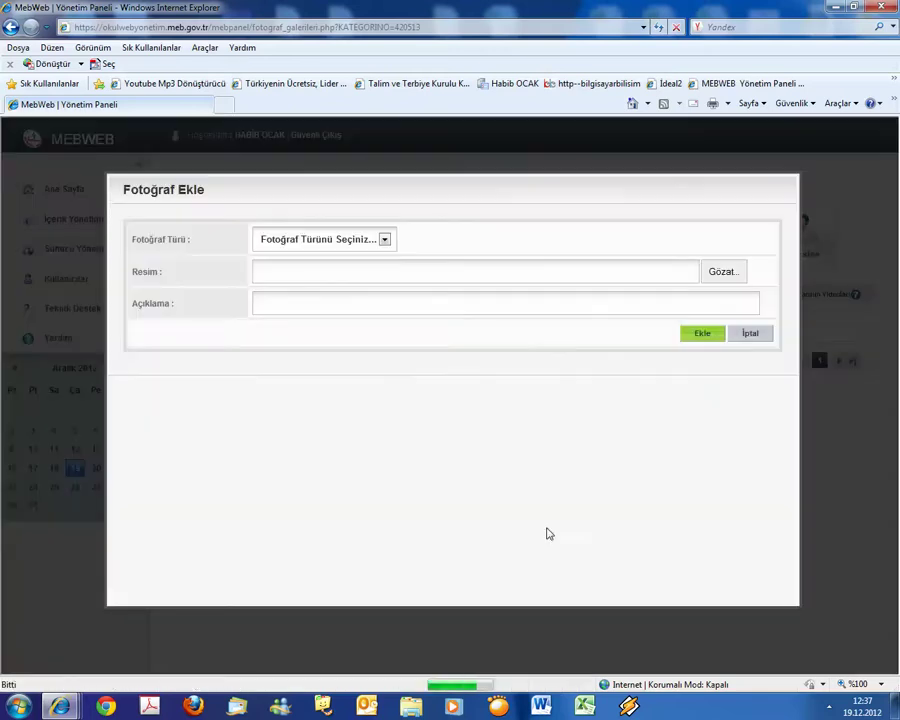
click(384, 242)
click(355, 261)
click(280, 521)
text(A Sınıfımız)
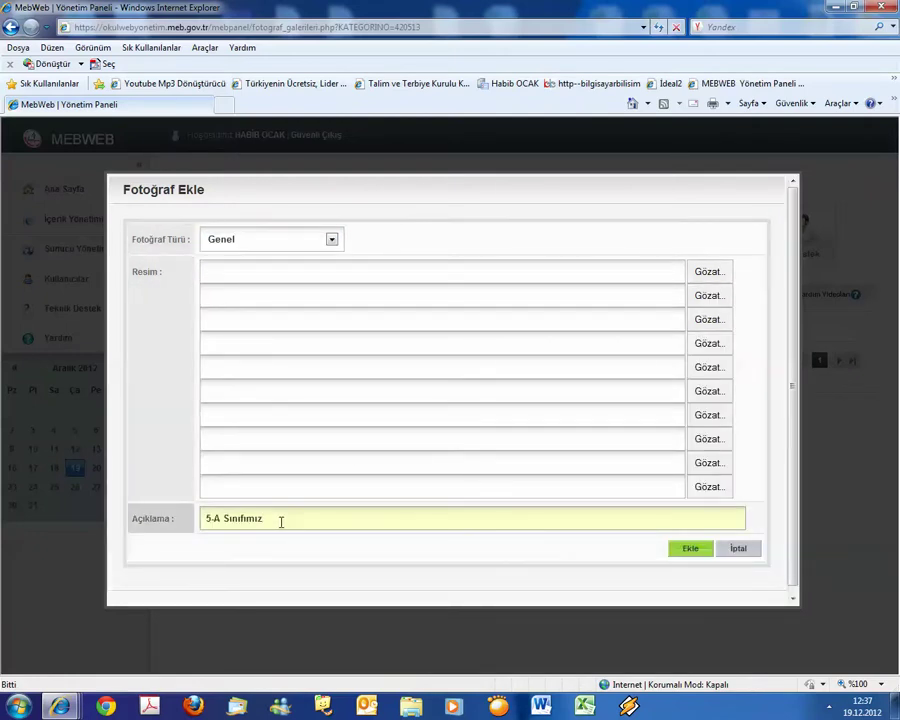
text(8)
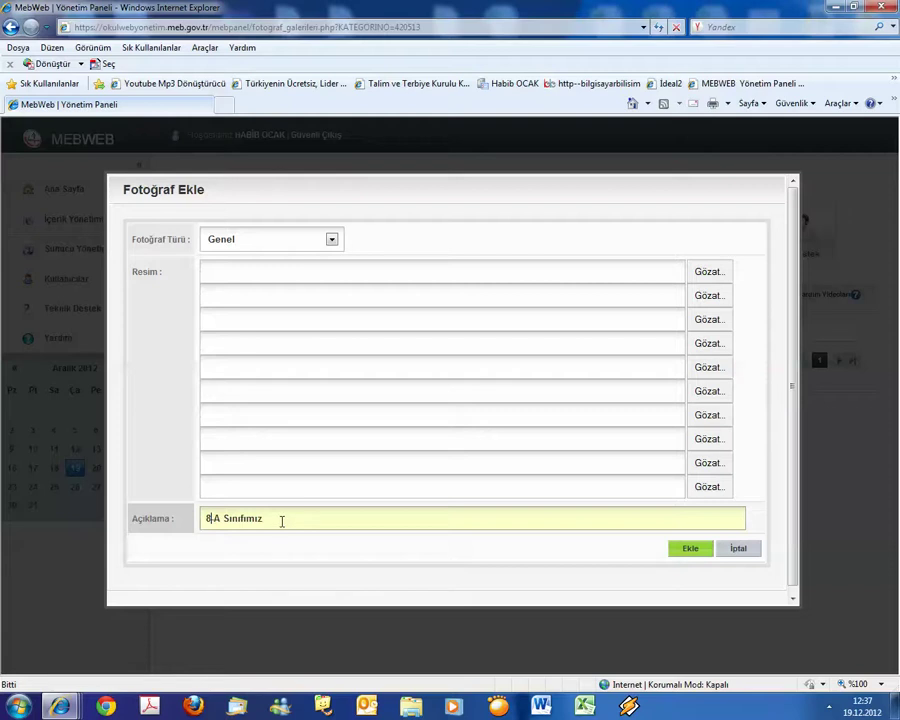
- Attach the pictures 1.JPG through 9.JPG from the okul folder to the first nine image fields
click(711, 271)
double_click(344, 160)
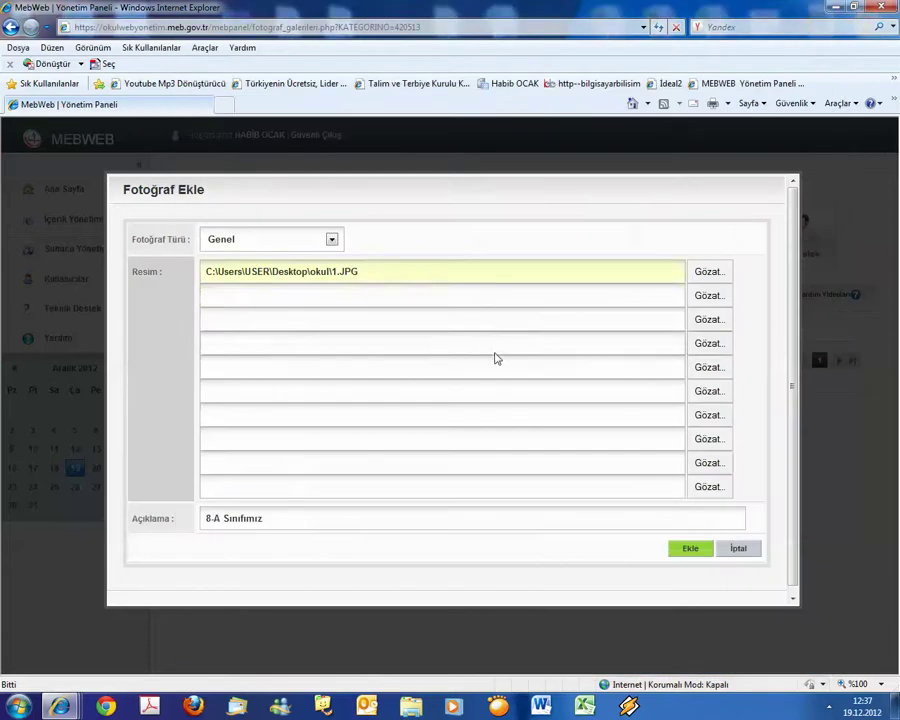
click(710, 296)
double_click(428, 158)
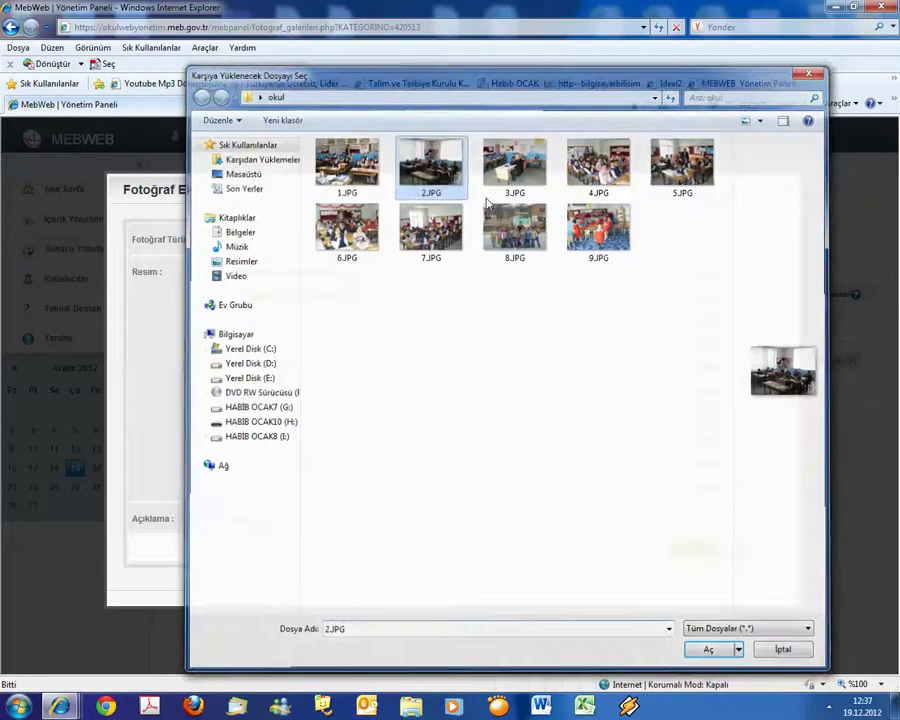
click(710, 320)
double_click(512, 160)
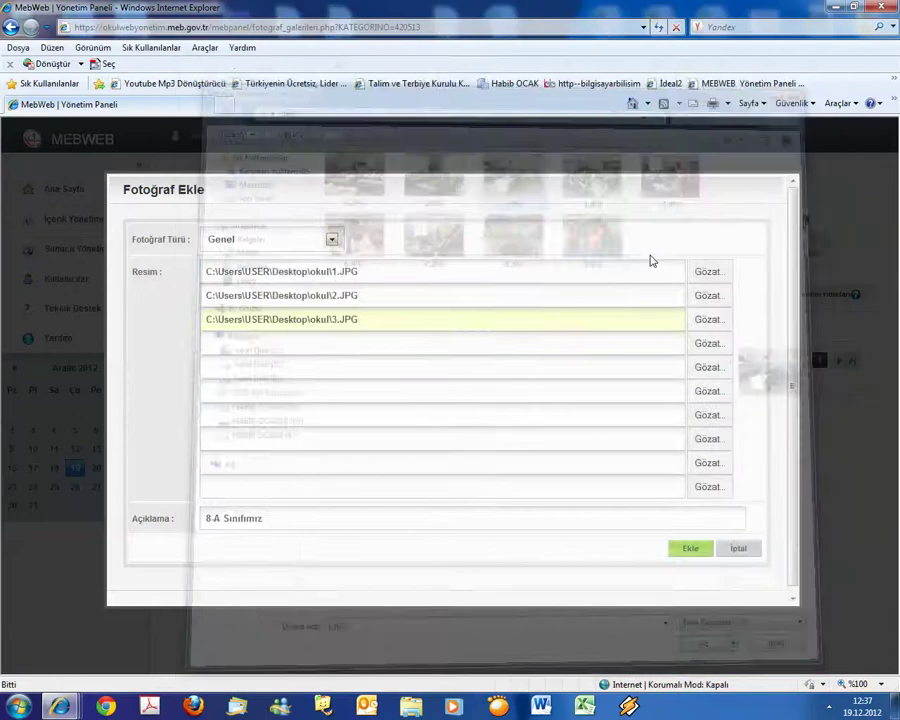
click(708, 343)
double_click(598, 158)
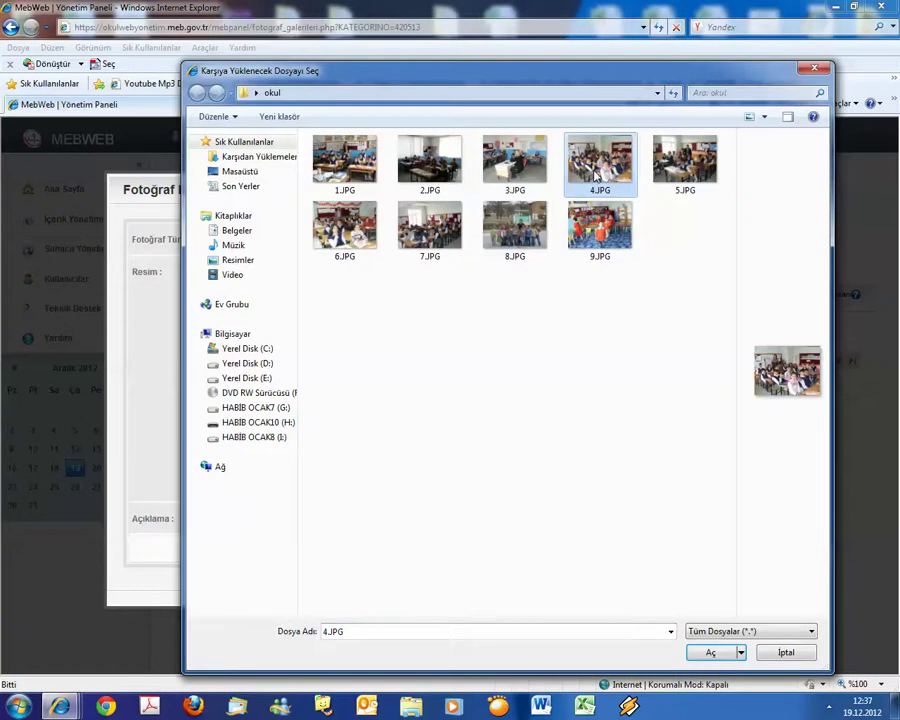
click(708, 367)
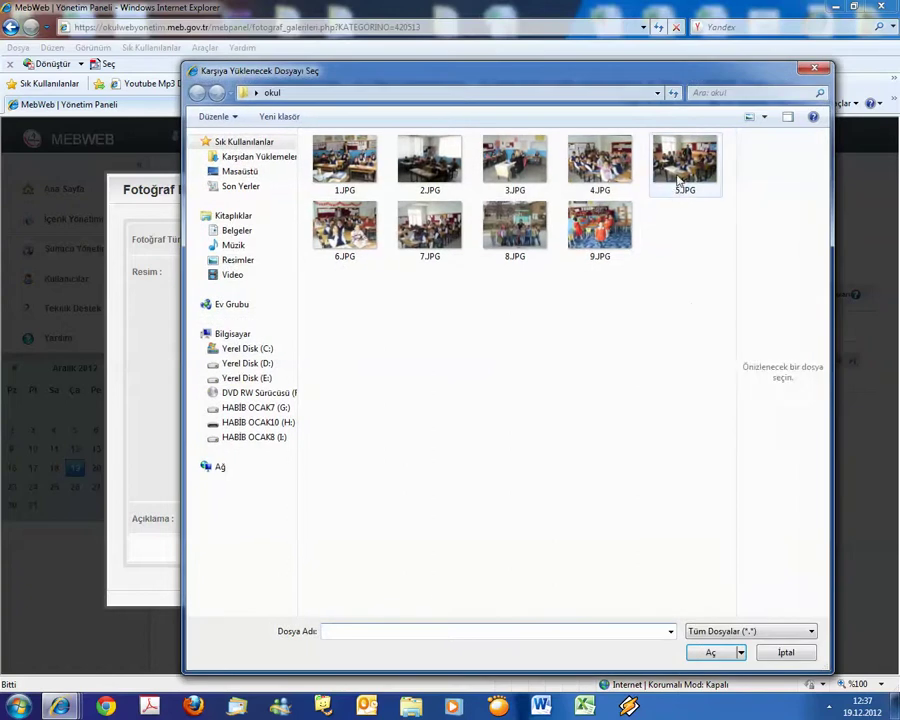
double_click(680, 178)
click(710, 391)
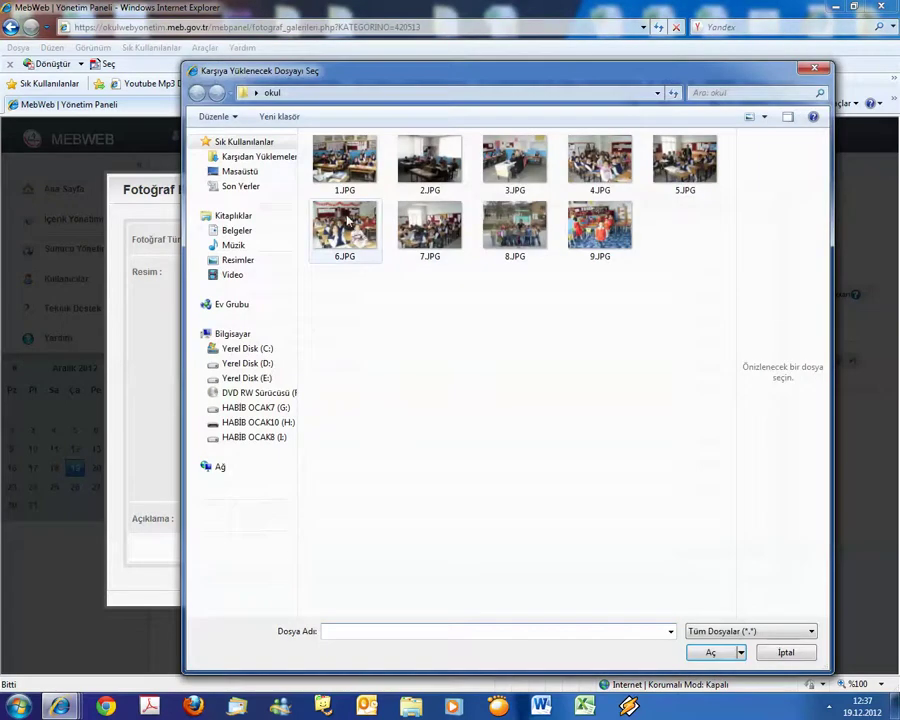
double_click(344, 224)
click(708, 415)
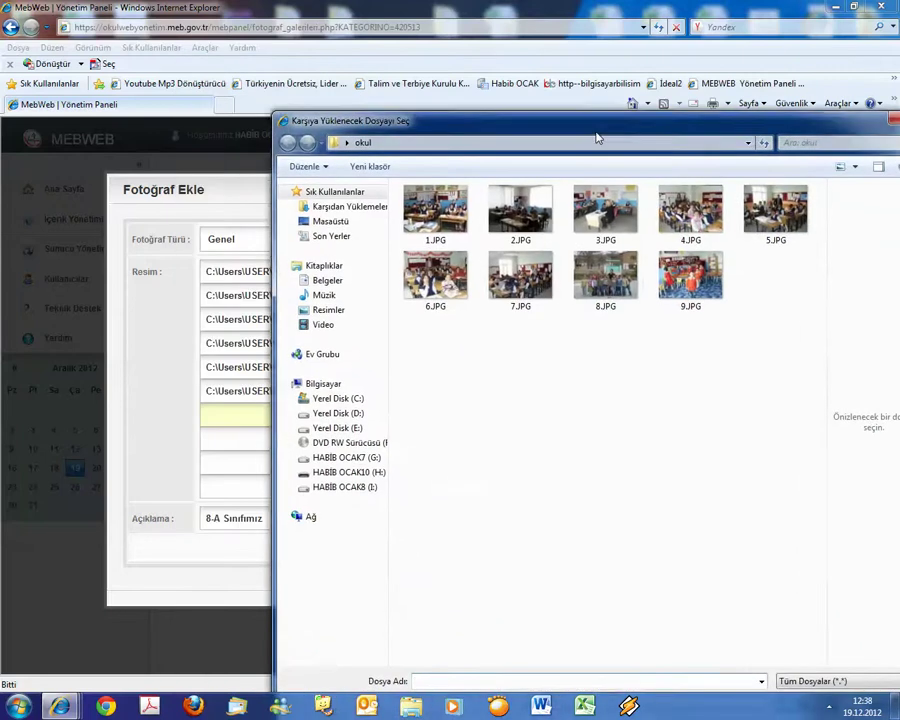
double_click(462, 250)
click(710, 440)
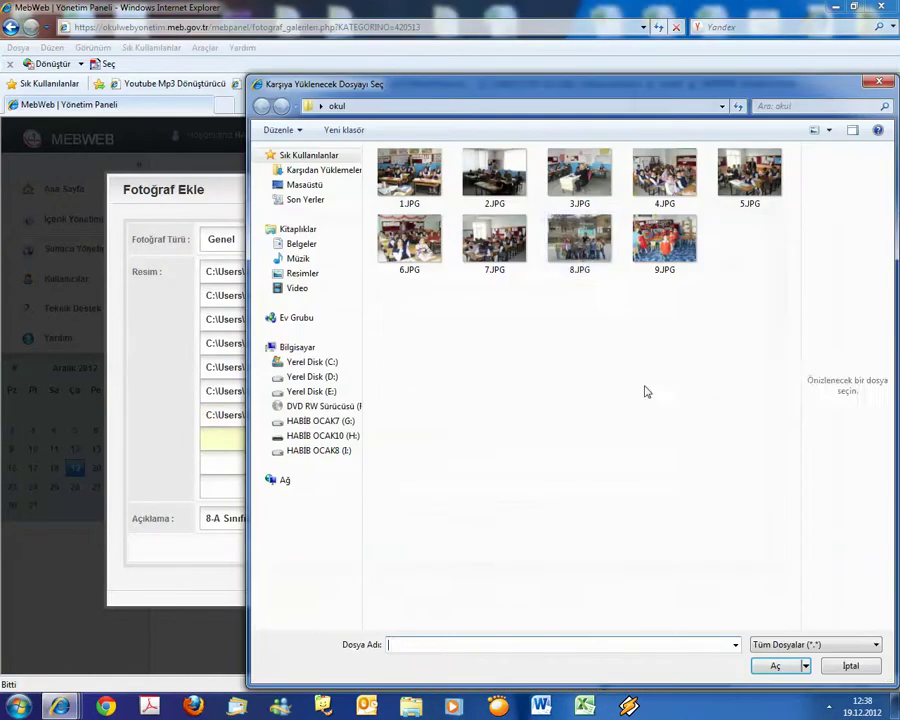
double_click(579, 237)
click(708, 463)
double_click(665, 237)
- Upload the attached photos to the 8-A Sınıfımız gallery and return to the photo gallery list
click(692, 551)
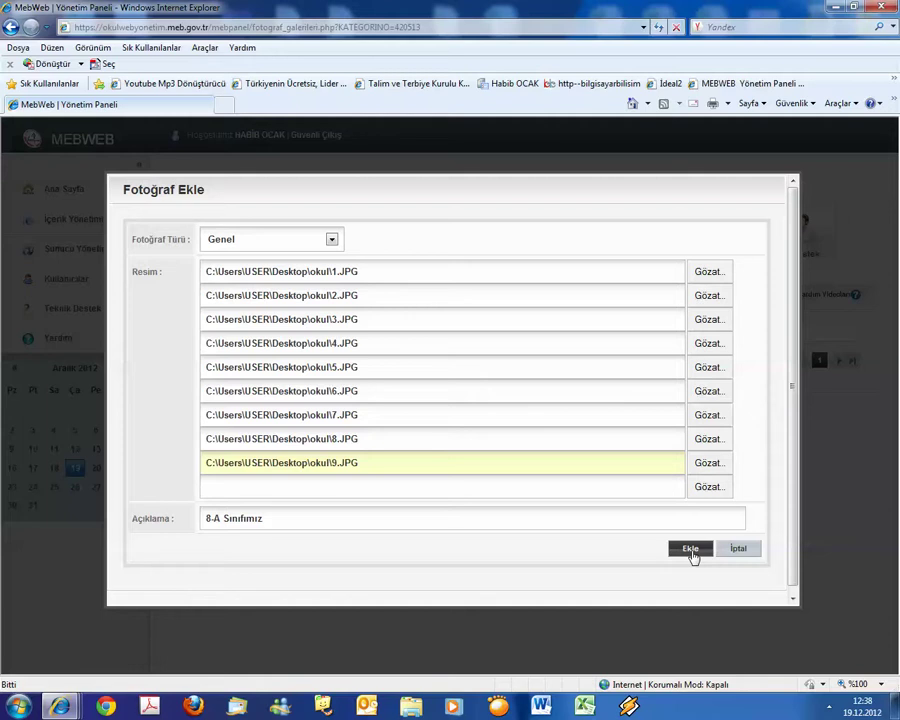
click(691, 551)
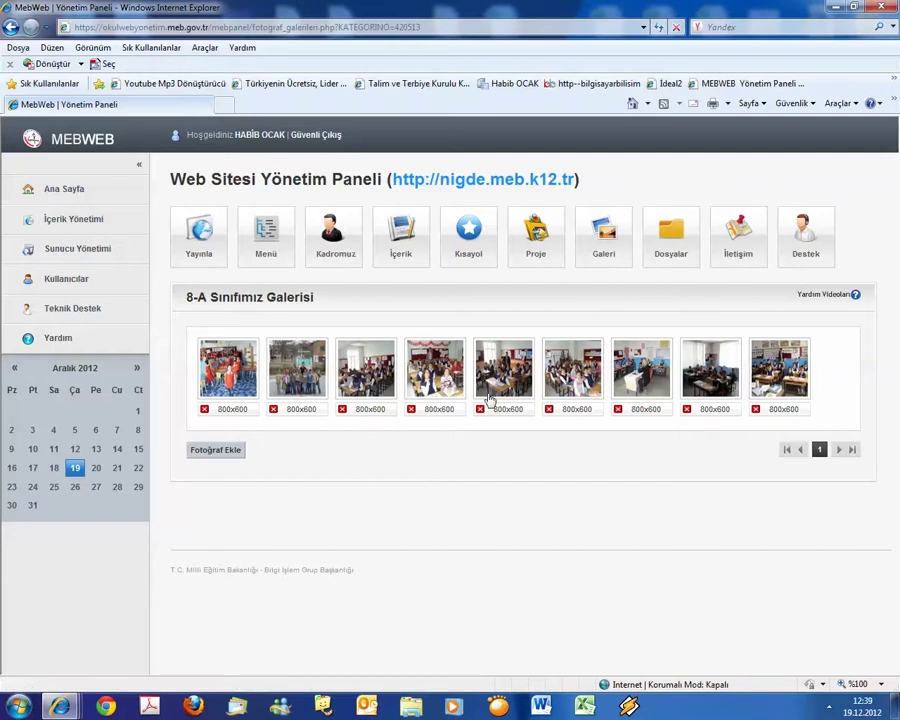
click(607, 250)
scroll(610, 585, down, 2)
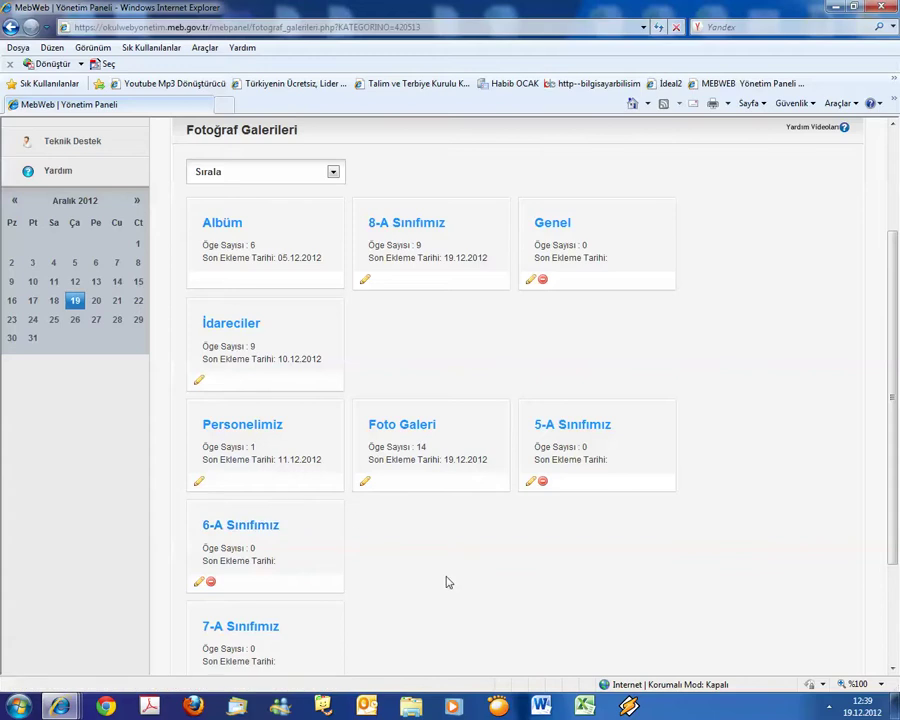
scroll(447, 582, up, 3)
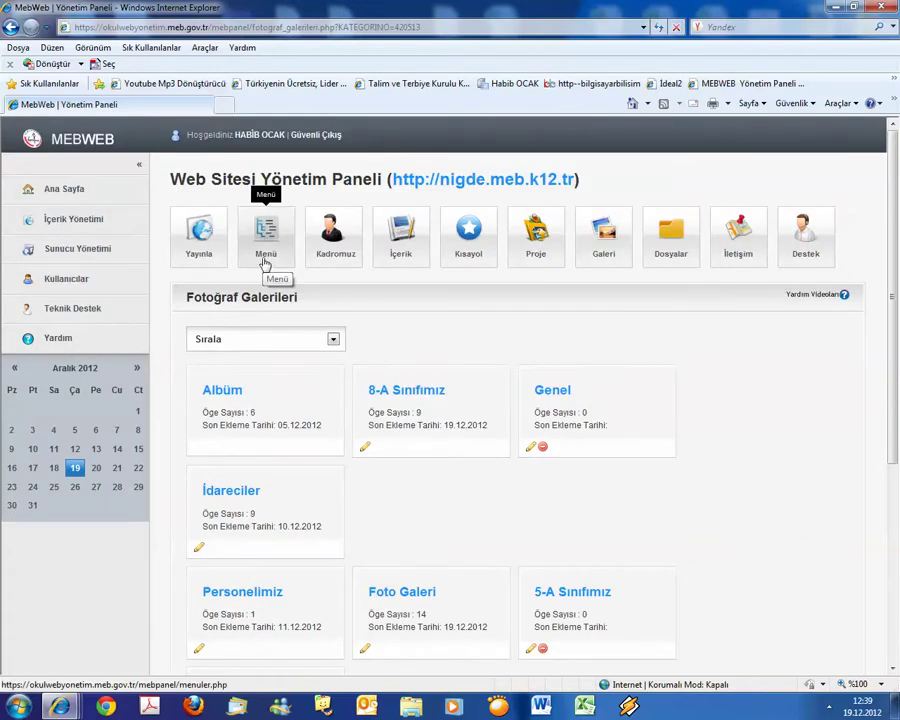
- Start a new menu entry under Sınıflarımız in the site menu and name it "8-A Sınıfımız"
click(265, 260)
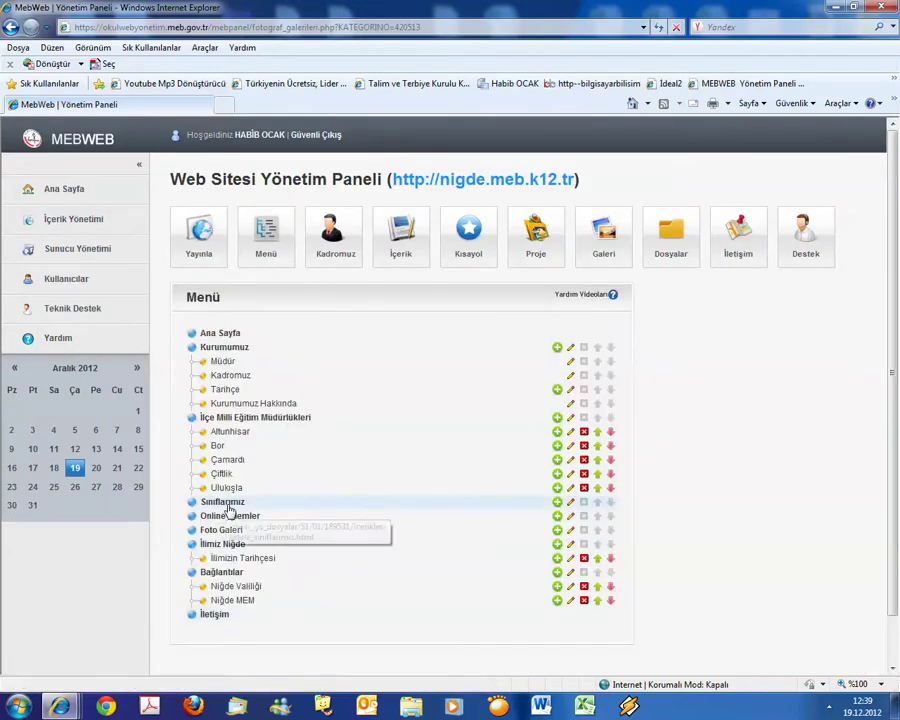
click(559, 505)
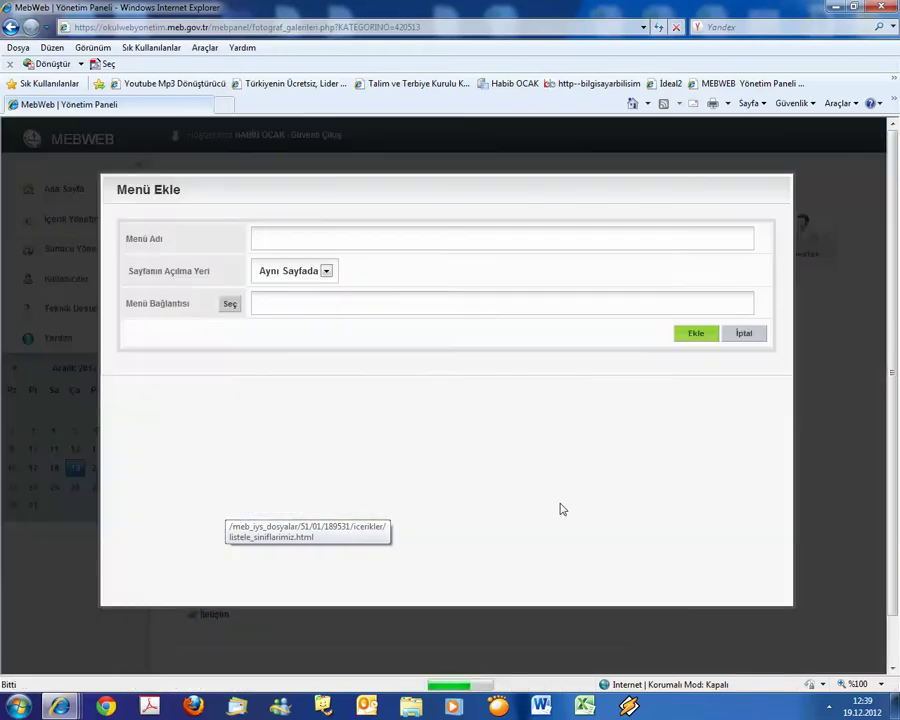
click(359, 241)
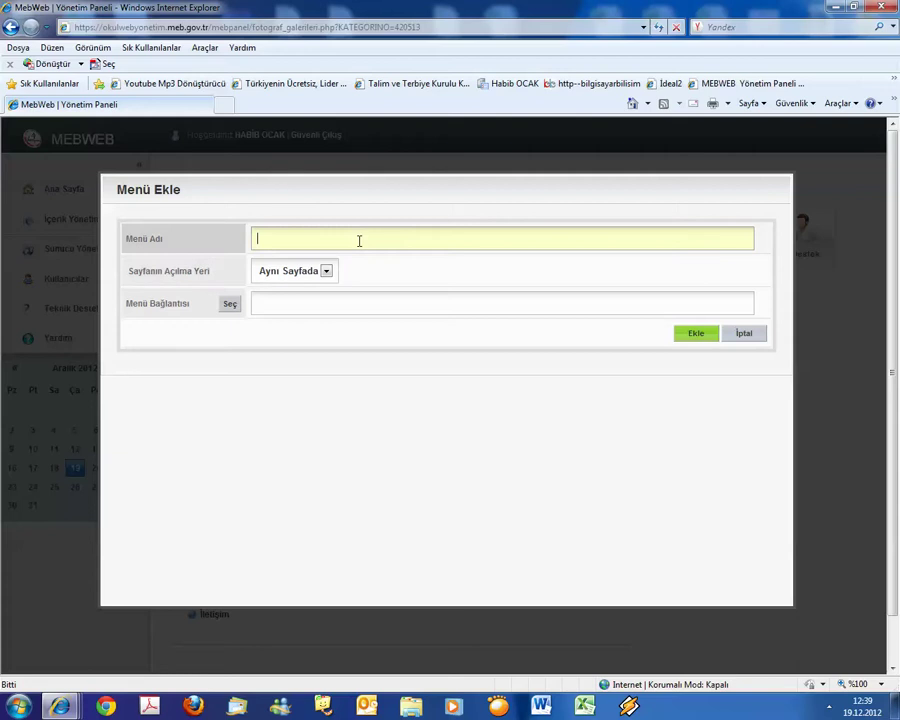
text(5-A Sınıfımız)
click(271, 306)
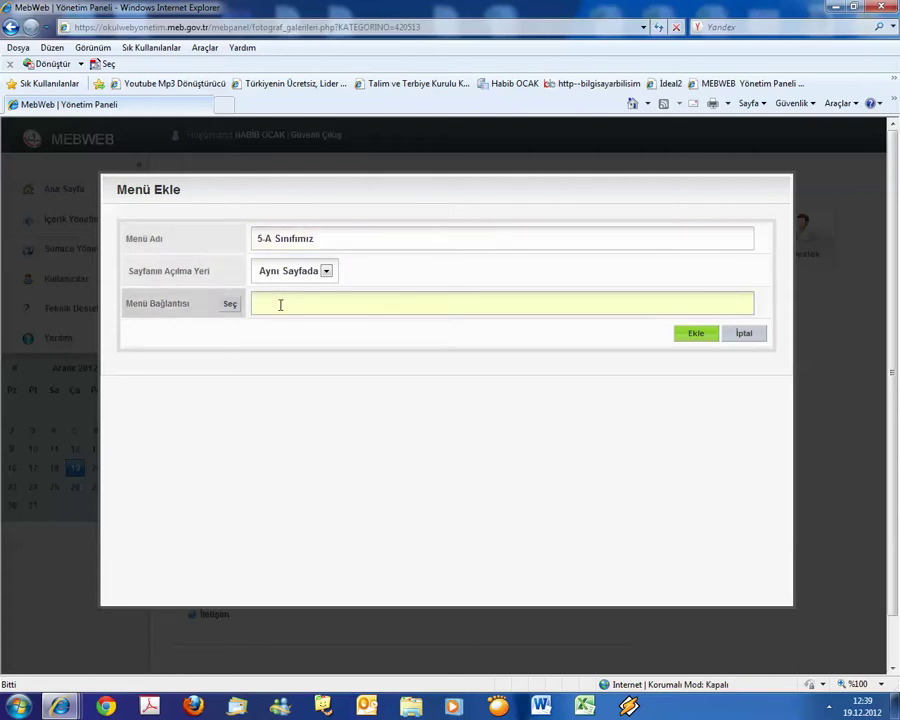
click(259, 237)
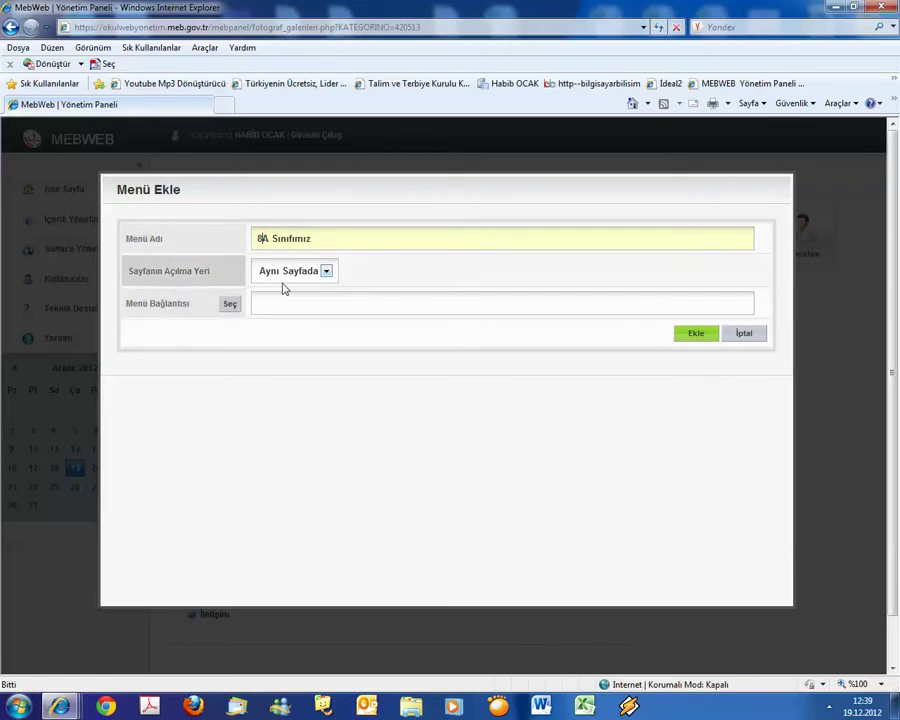
text(-)
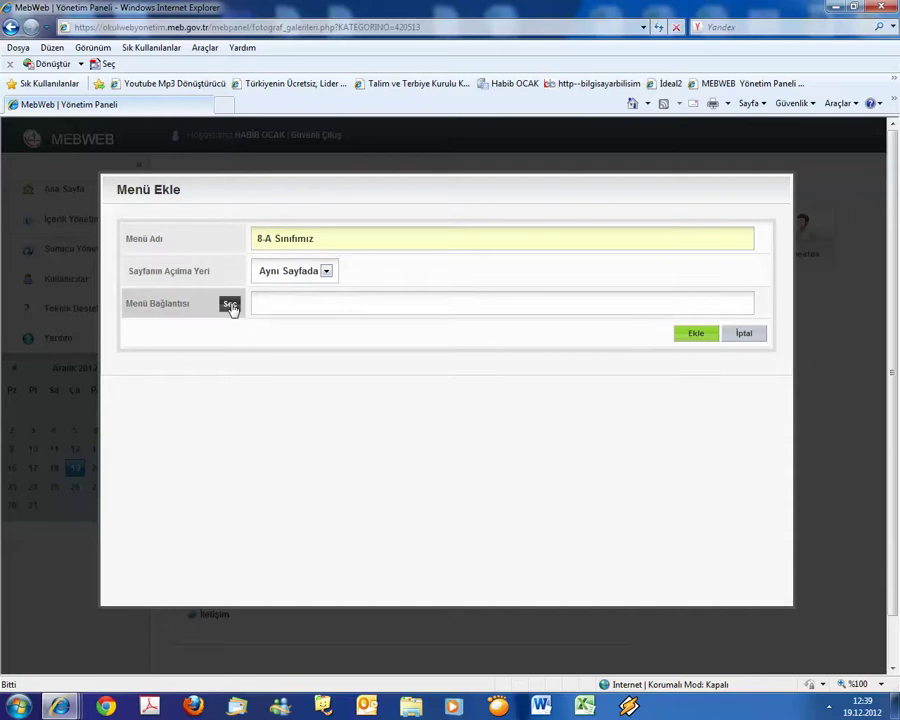
- Link the entry to the 8-A Sınıfımız gallery through Fotoğraf Galerisi Bağlantısı and add it to the menu
click(230, 305)
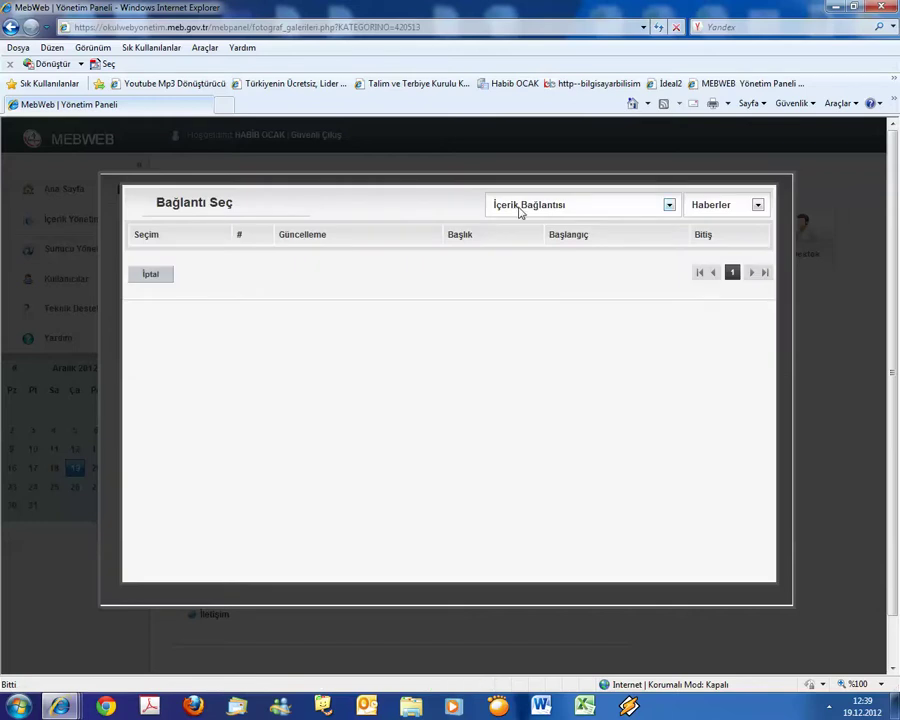
click(519, 212)
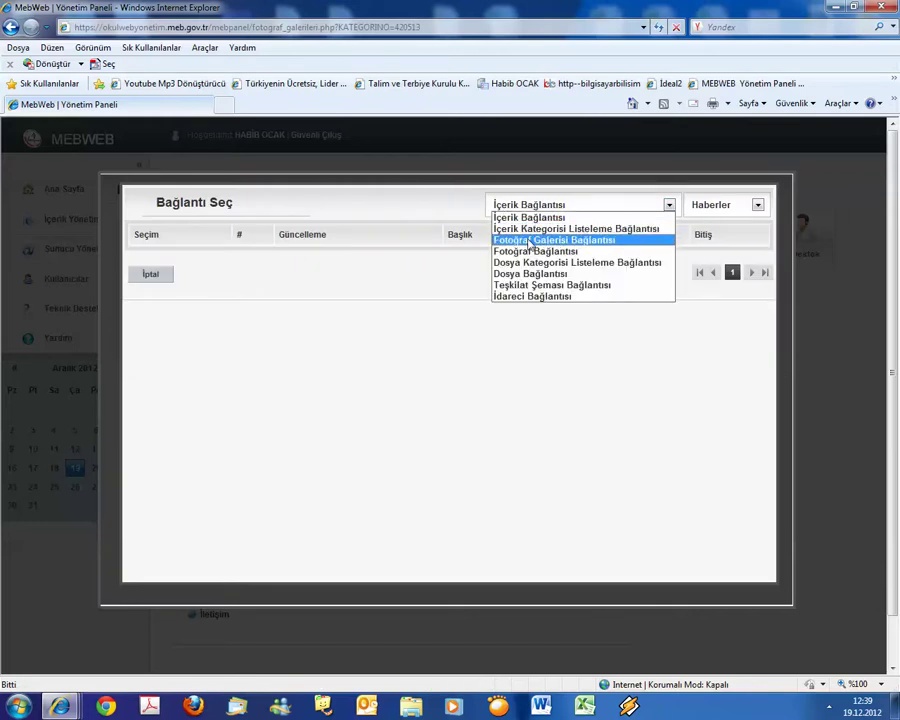
click(530, 241)
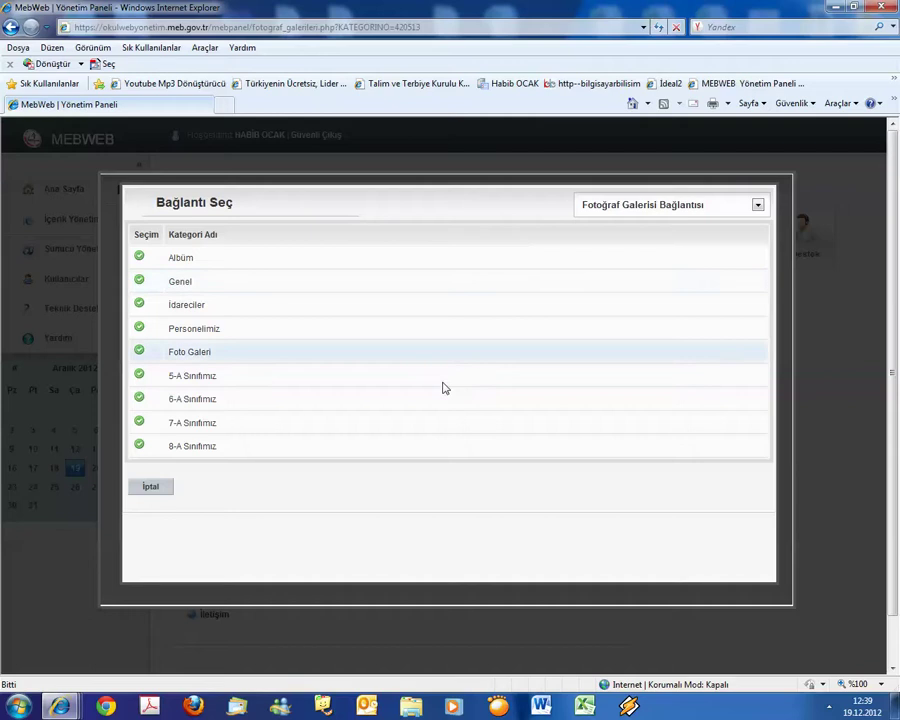
click(140, 446)
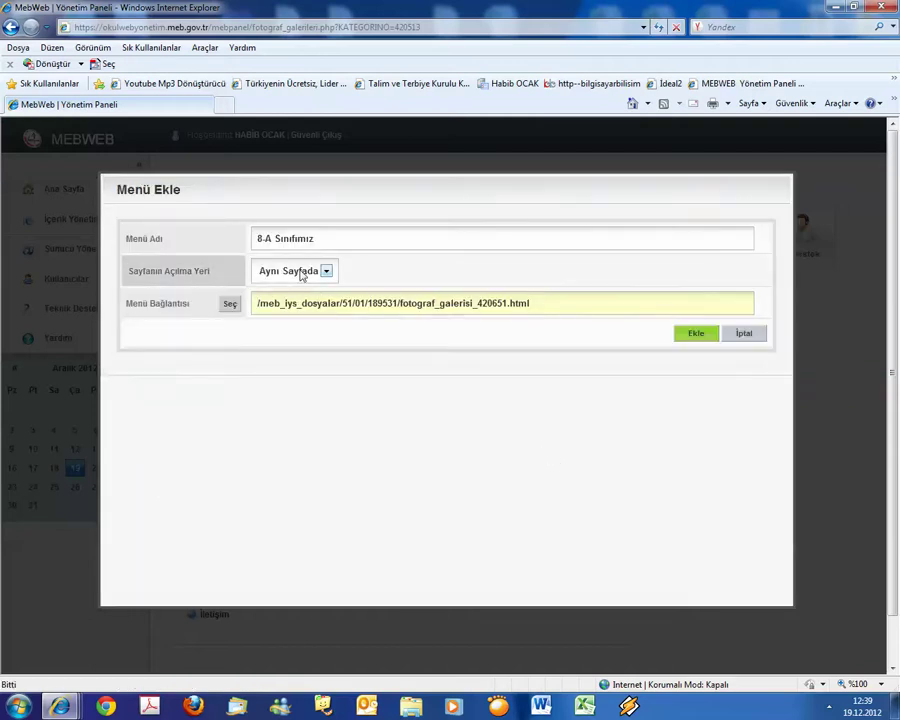
click(700, 340)
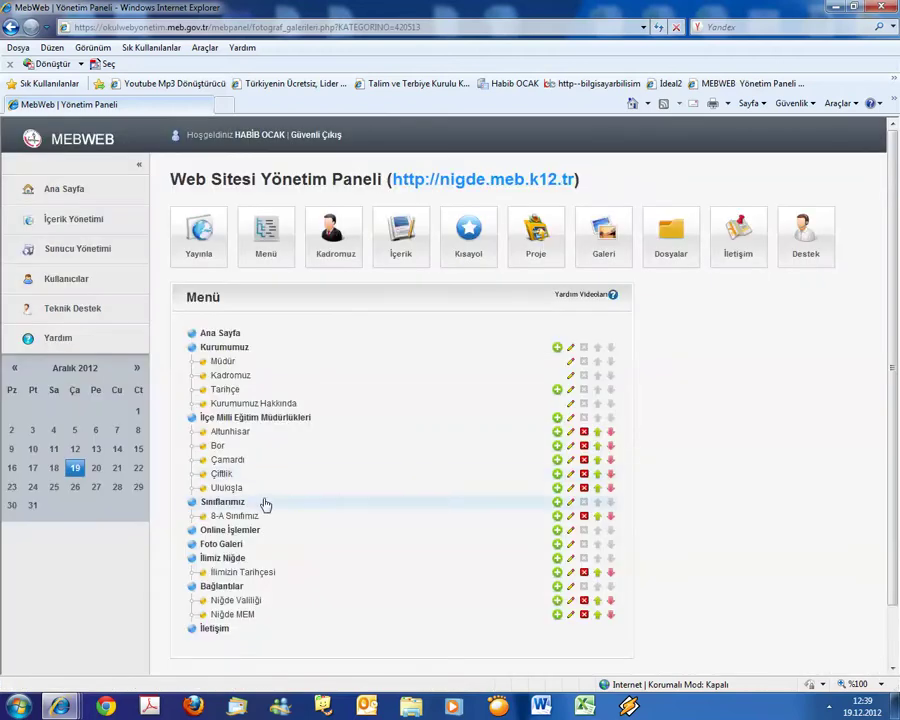
- Start another menu entry under Sınıflarımız and name it "7-A Sınıfımız"
click(561, 505)
click(253, 239)
right_click(272, 242)
click(325, 303)
key(Delete)
text(7A Sınıfımız)
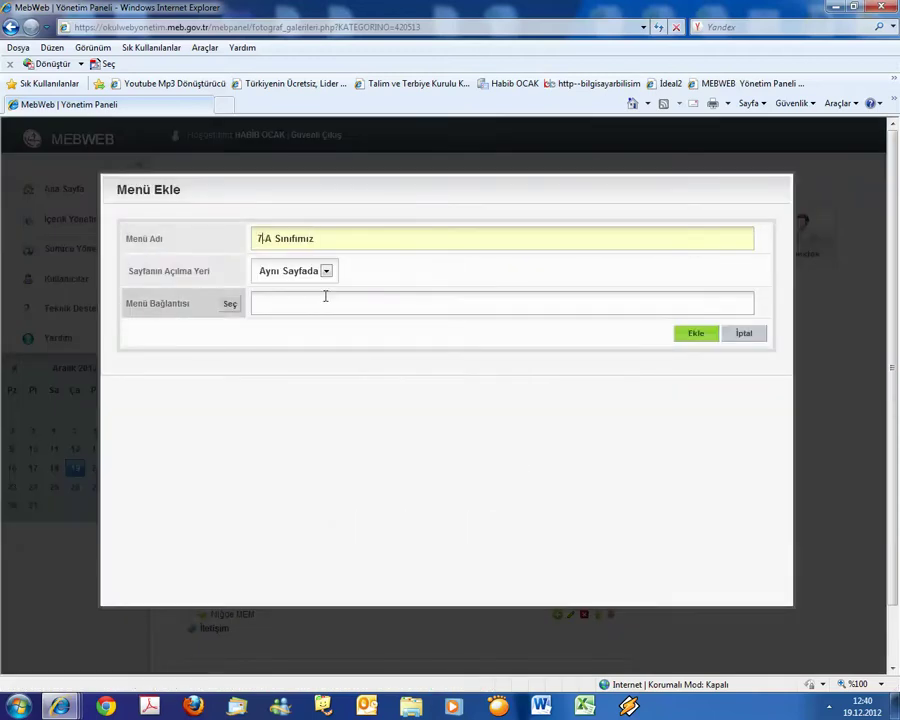
- Link the entry to the 7-A Sınıfımız gallery through Fotoğraf Galerisi Bağlantısı and add it to the menu
click(230, 304)
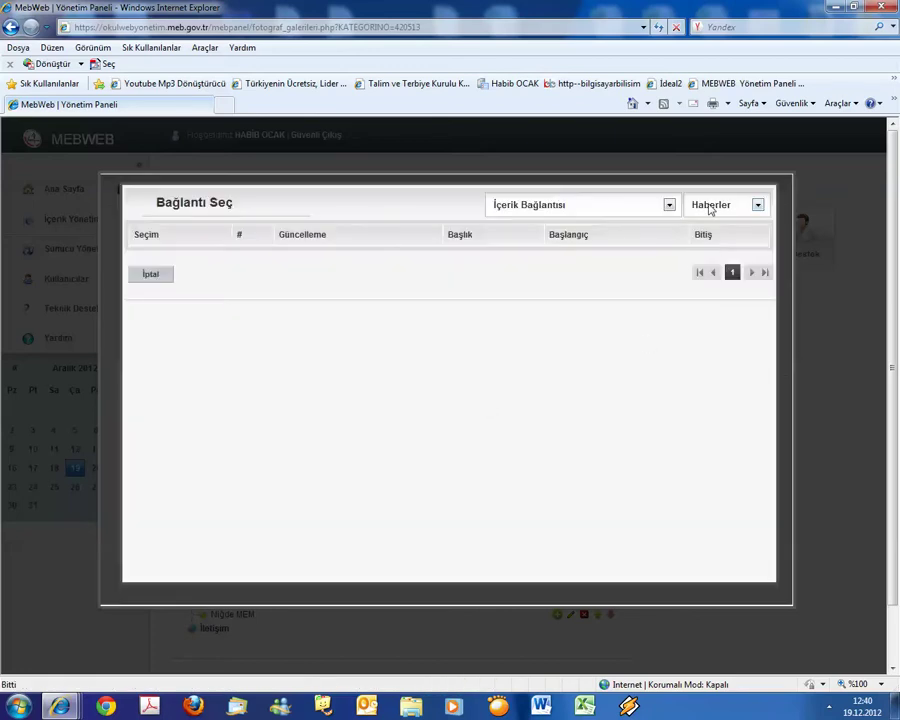
click(709, 207)
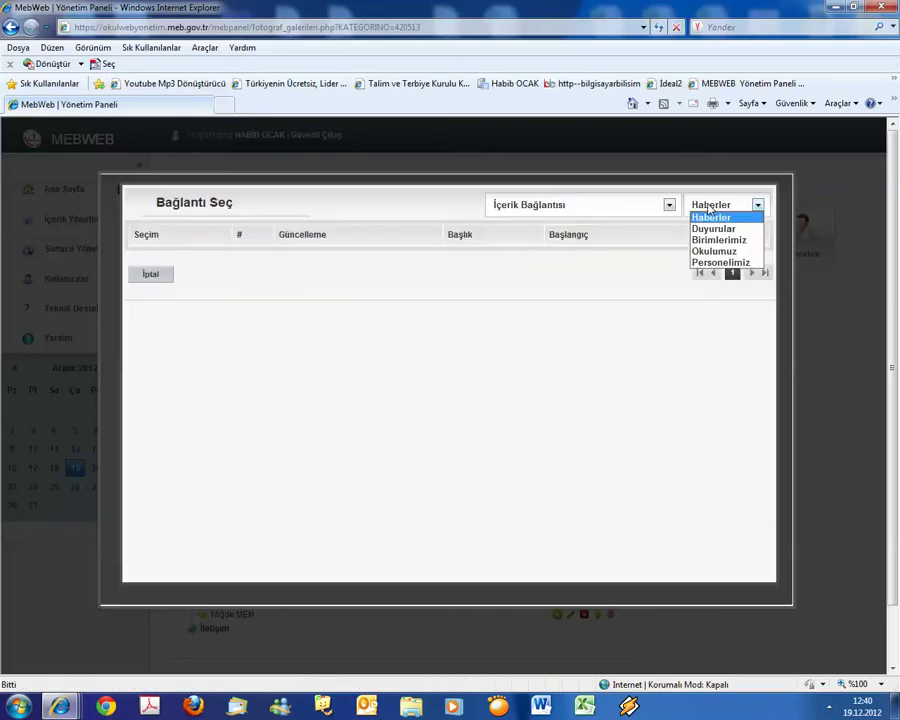
click(592, 206)
click(592, 206)
click(580, 240)
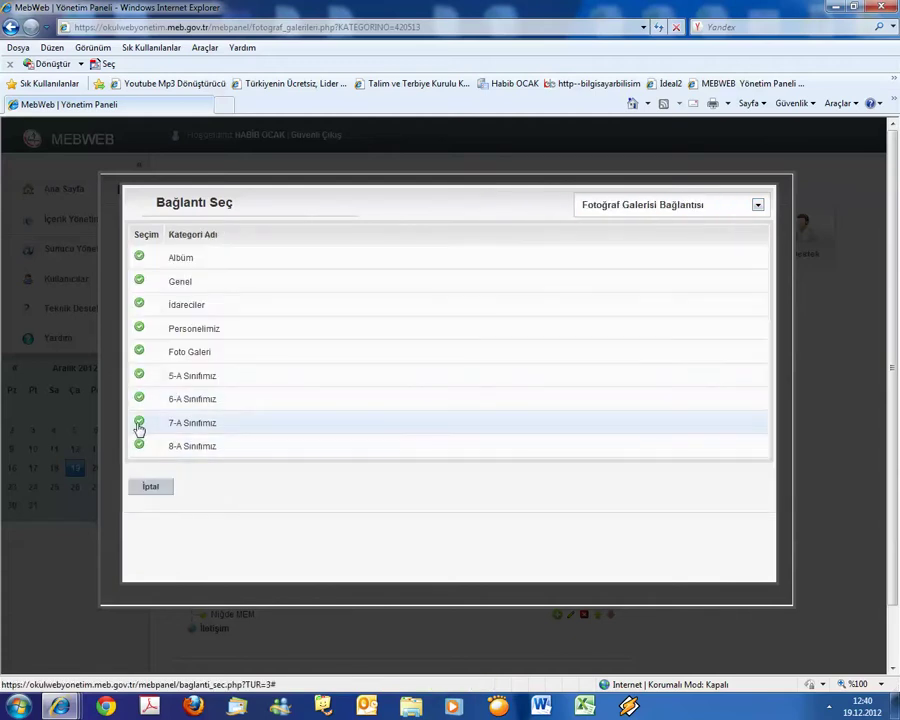
click(140, 424)
click(689, 337)
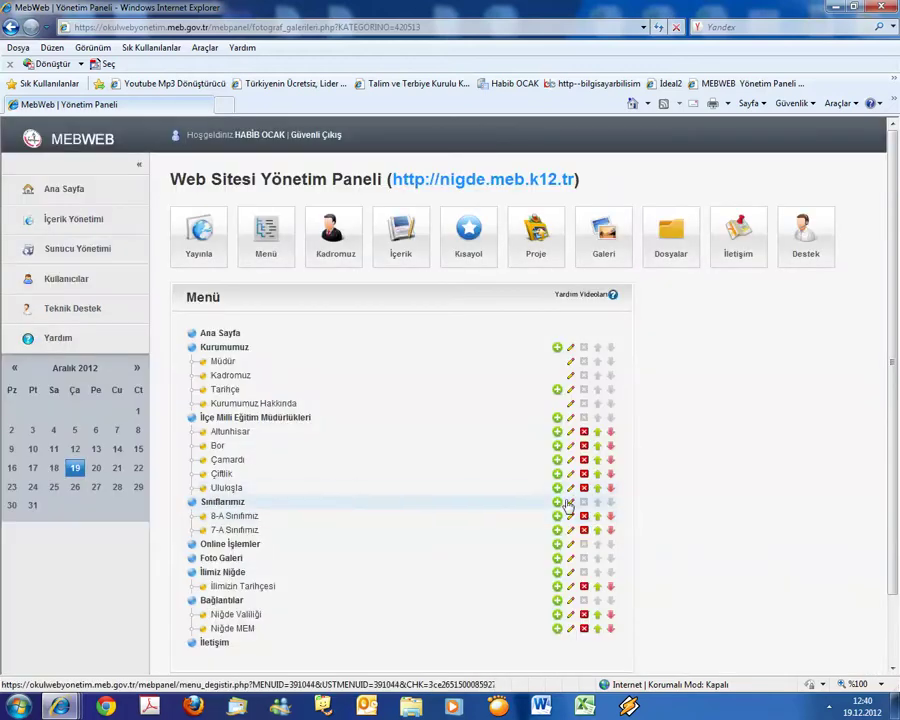
- Start another menu entry under Sınıflarımız and name it "6-A Sınıfımız"
click(558, 502)
click(297, 237)
text(5-A Sınıfımız)
key(Home)
key(Delete)
text(6)
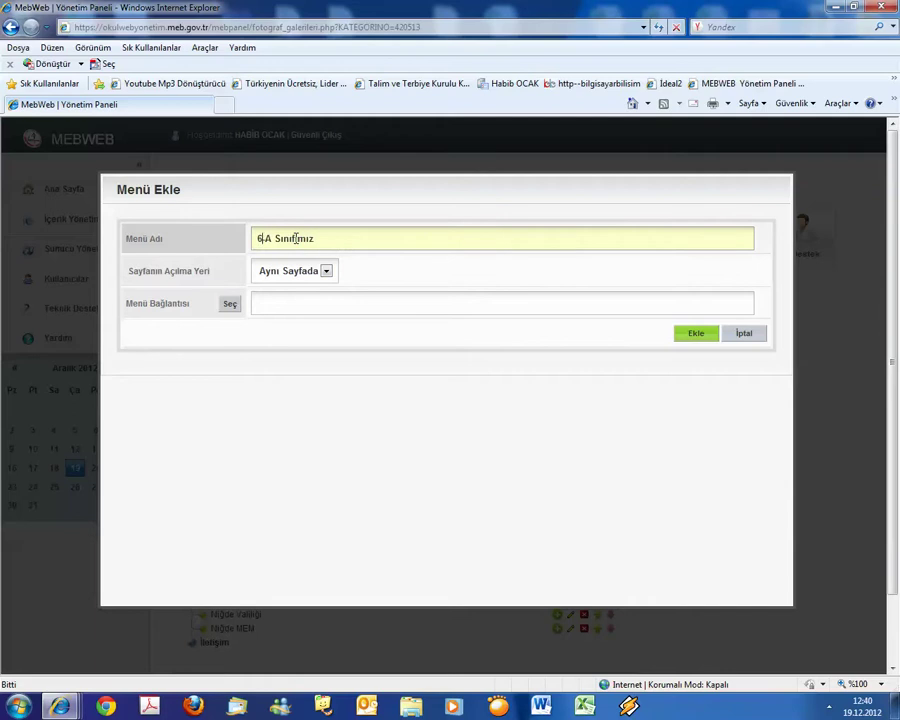
- Link the entry to the 6-A Sınıfımız gallery through Fotoğraf Galerisi Bağlantısı and add it to the menu
click(230, 303)
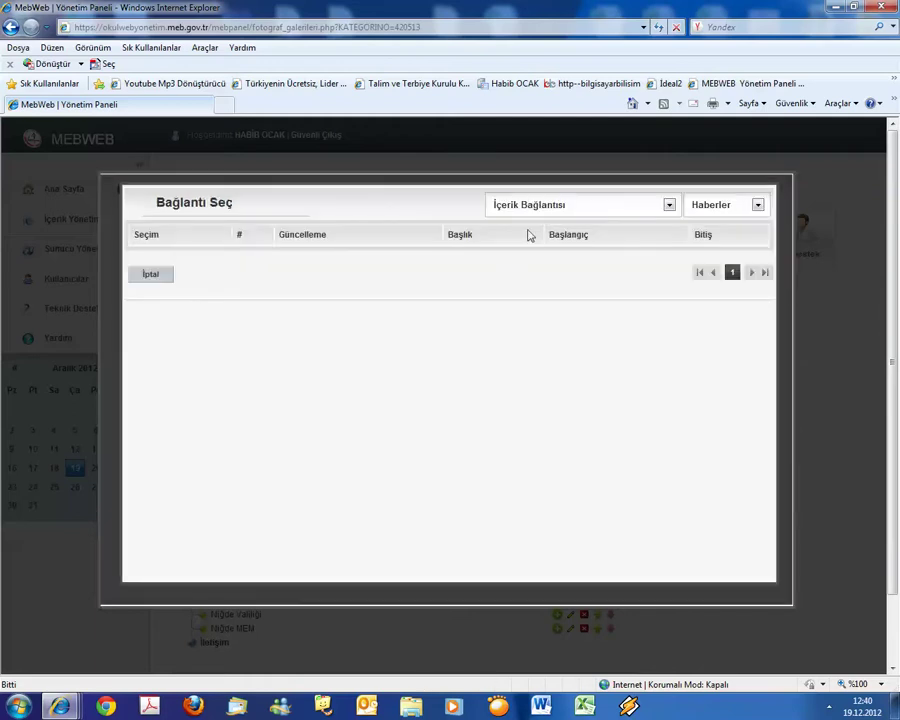
click(533, 205)
click(580, 237)
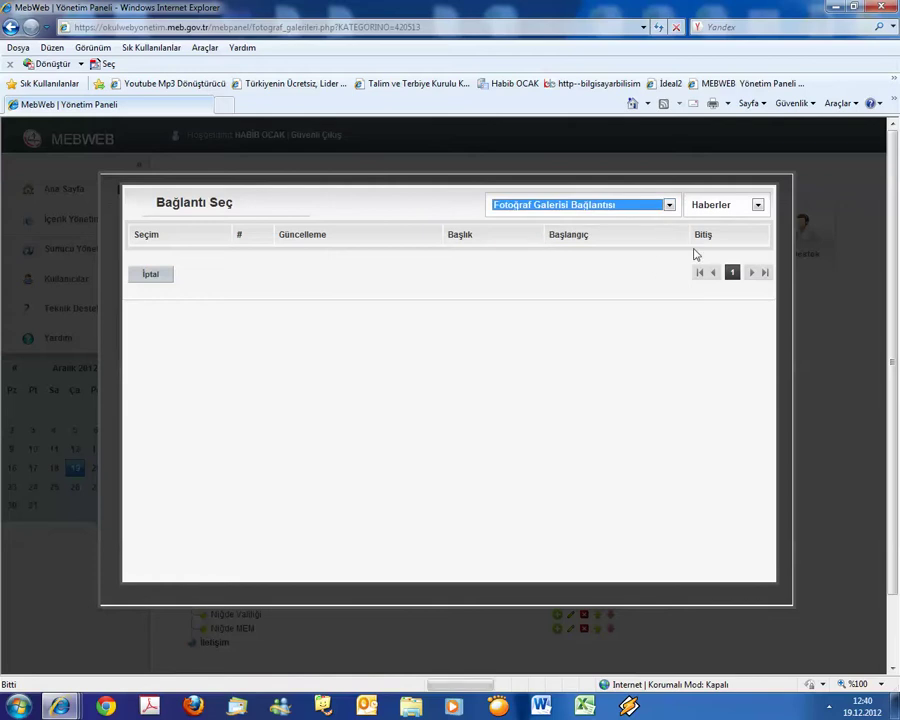
click(139, 398)
click(689, 334)
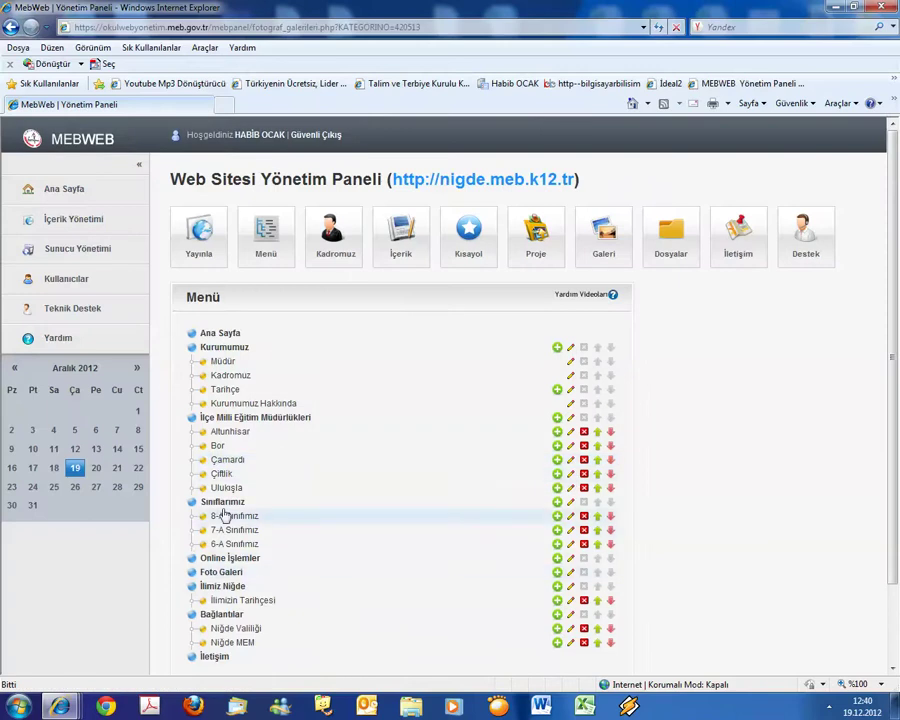
- Add the menu entry "5-A Sınıfımız" under Sınıflarımız, linked to the 5-A Sınıfımız photo gallery
click(557, 503)
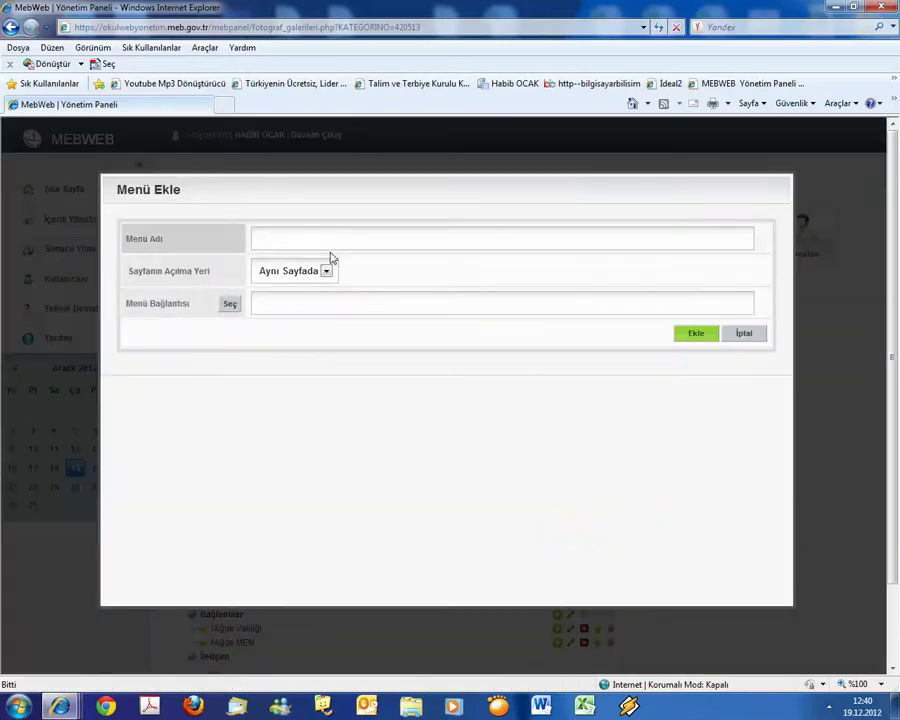
text(5-A Sınıfımız)
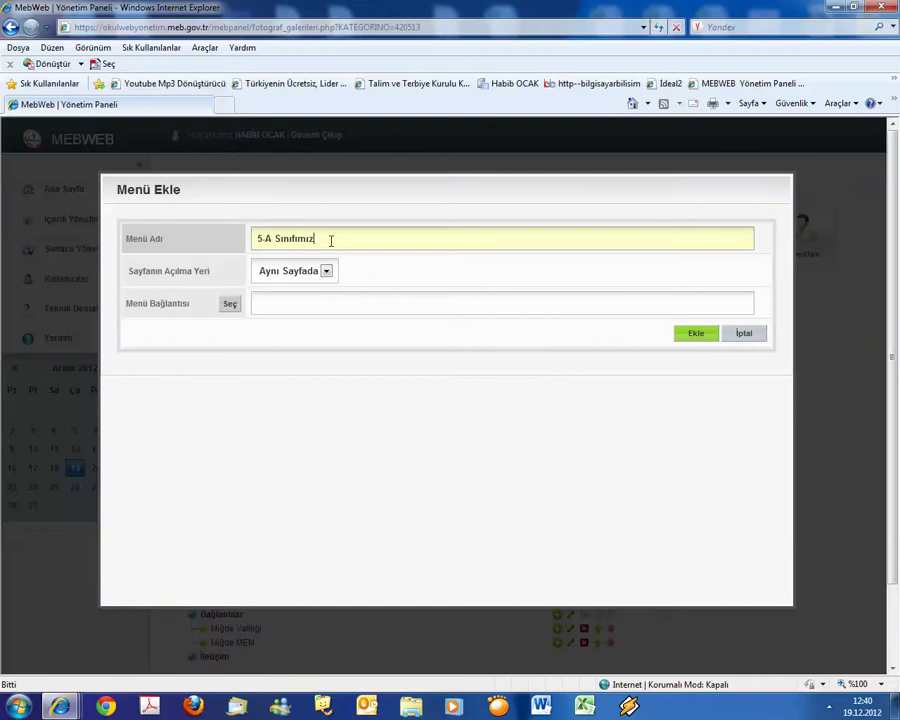
click(230, 304)
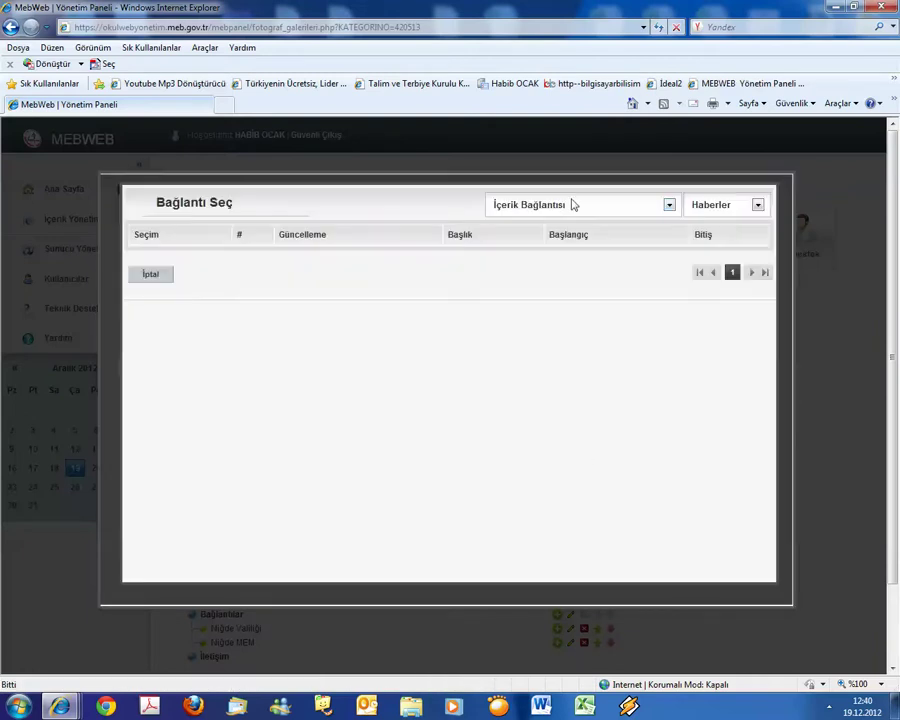
click(573, 204)
click(580, 239)
click(141, 375)
click(695, 334)
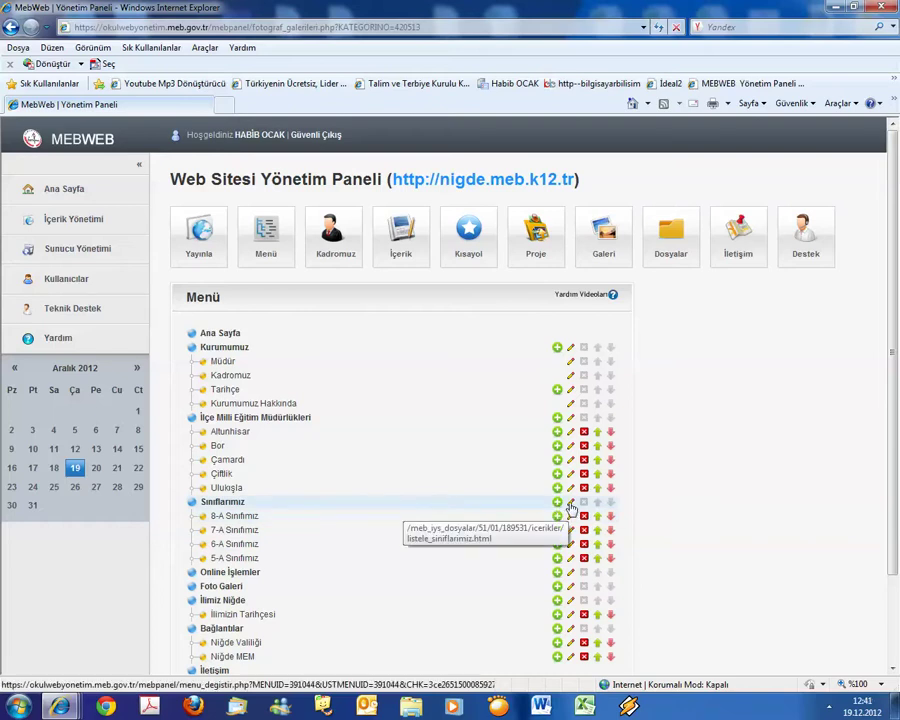
- Publish the site and view the 8-A Sınıfımız gallery photos from the public site's Sınıflarımız menu
click(174, 262)
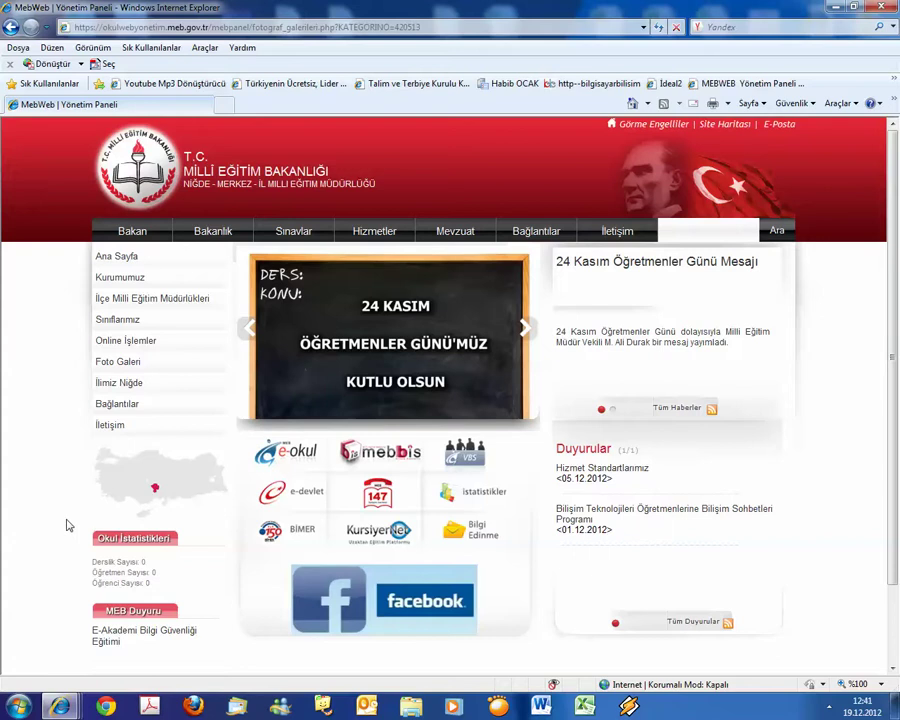
mouse_move(145, 326)
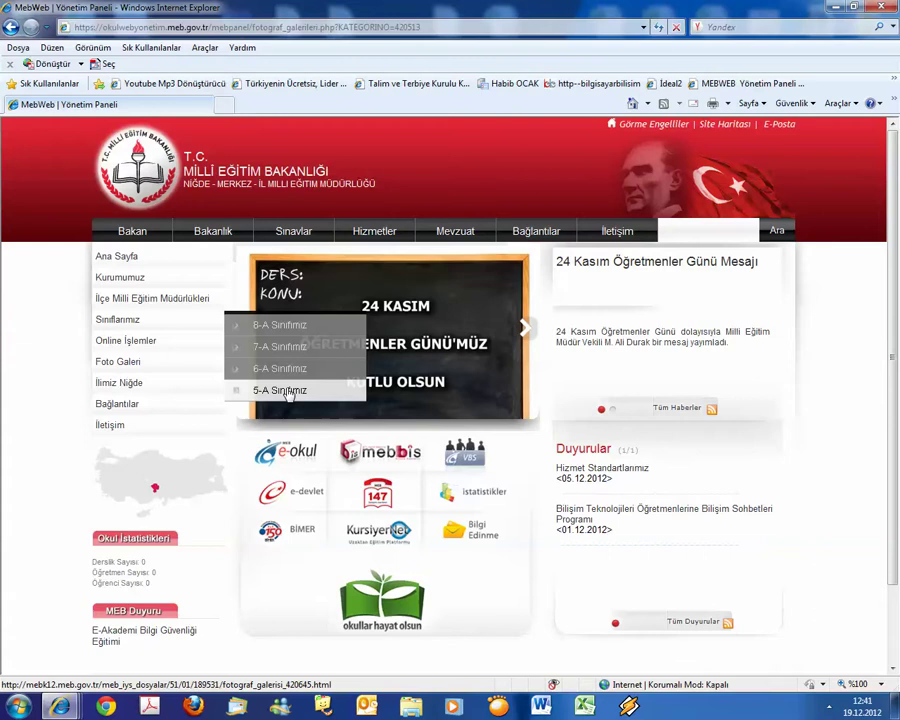
click(283, 327)
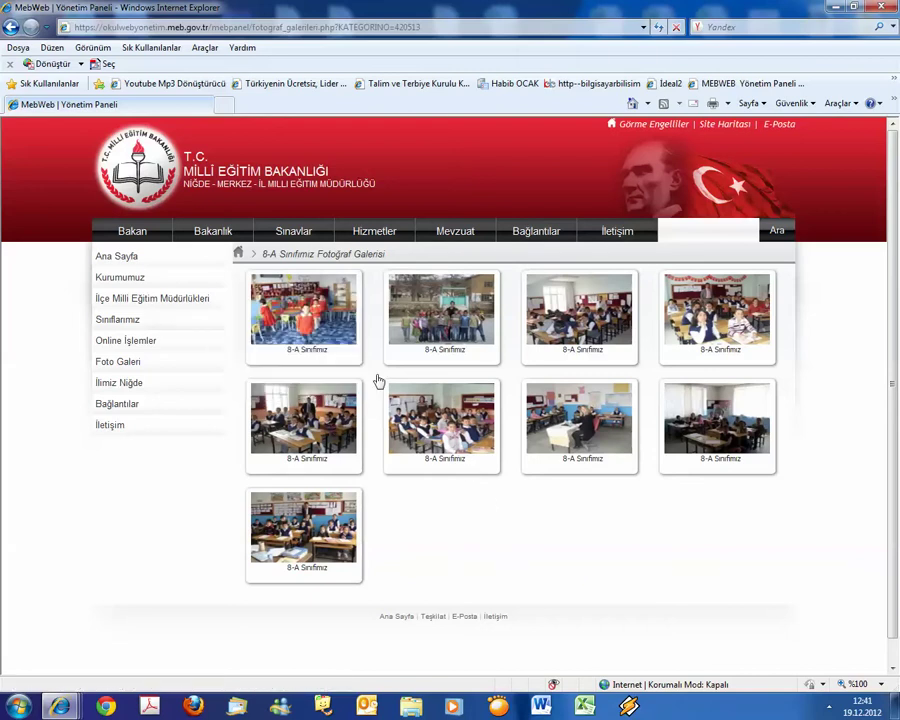
click(313, 332)
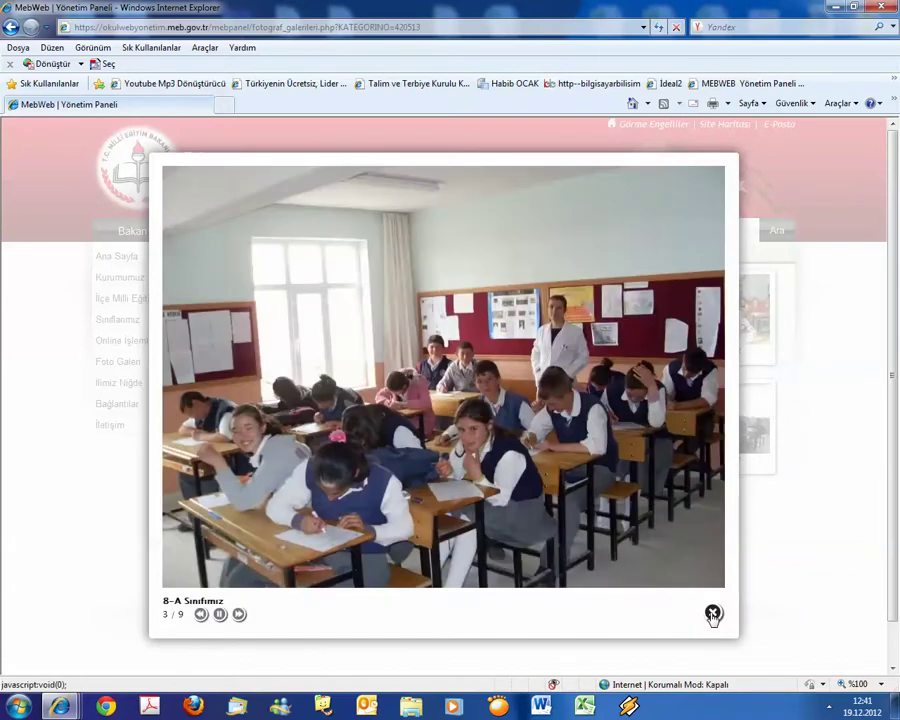
click(711, 611)
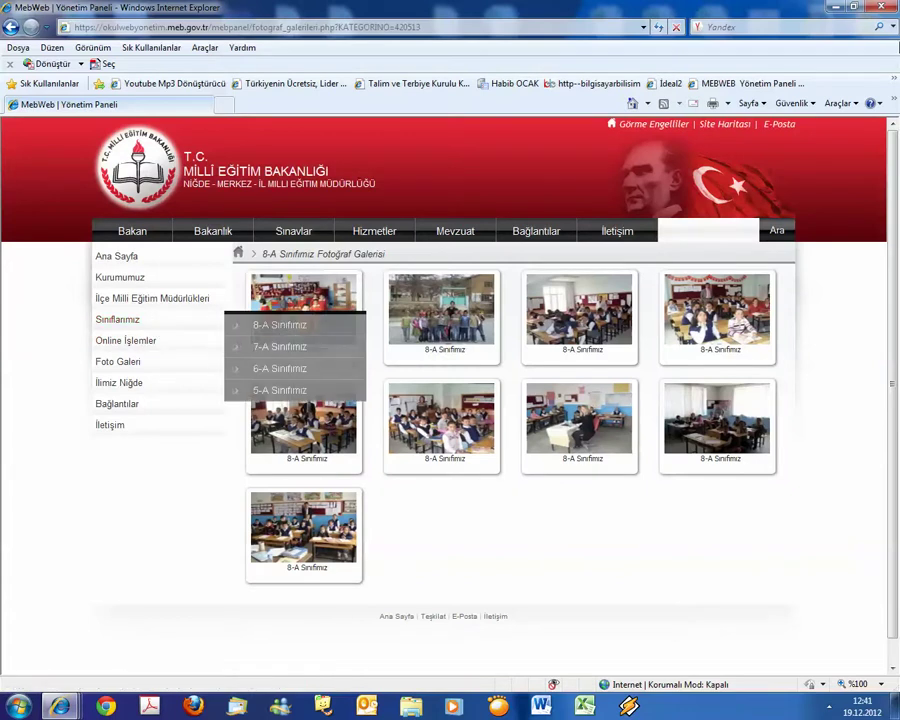
mouse_move(59, 706)
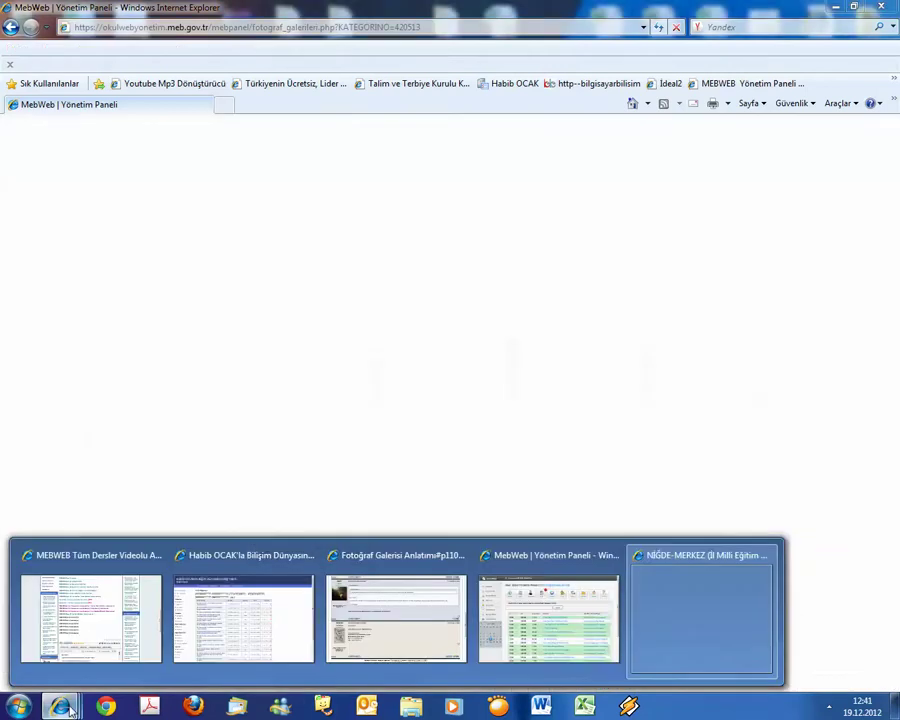
click(560, 620)
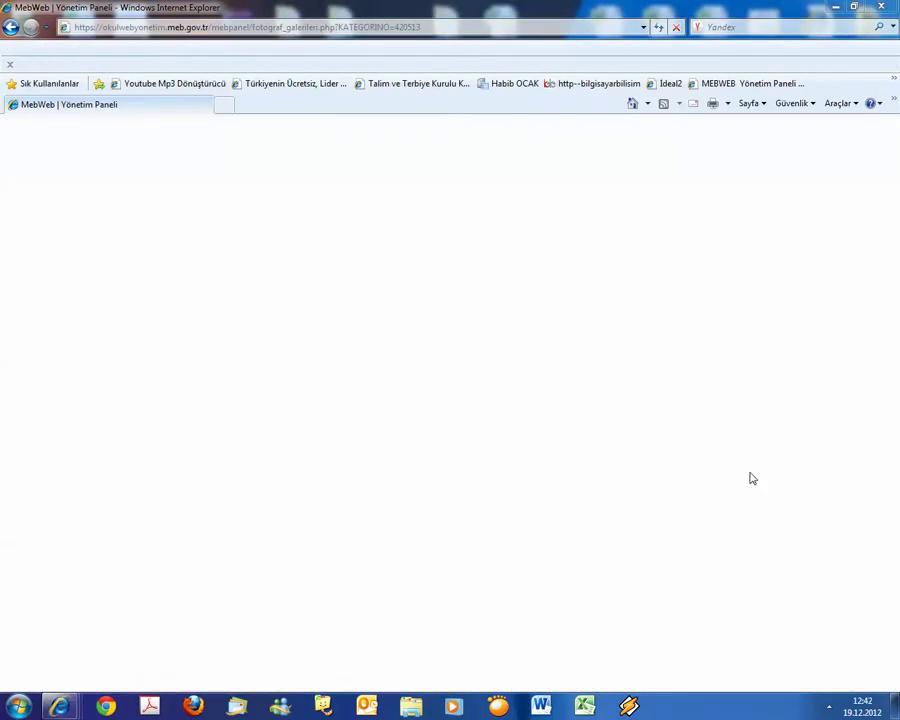
mouse_move(59, 706)
click(581, 650)
click(835, 7)
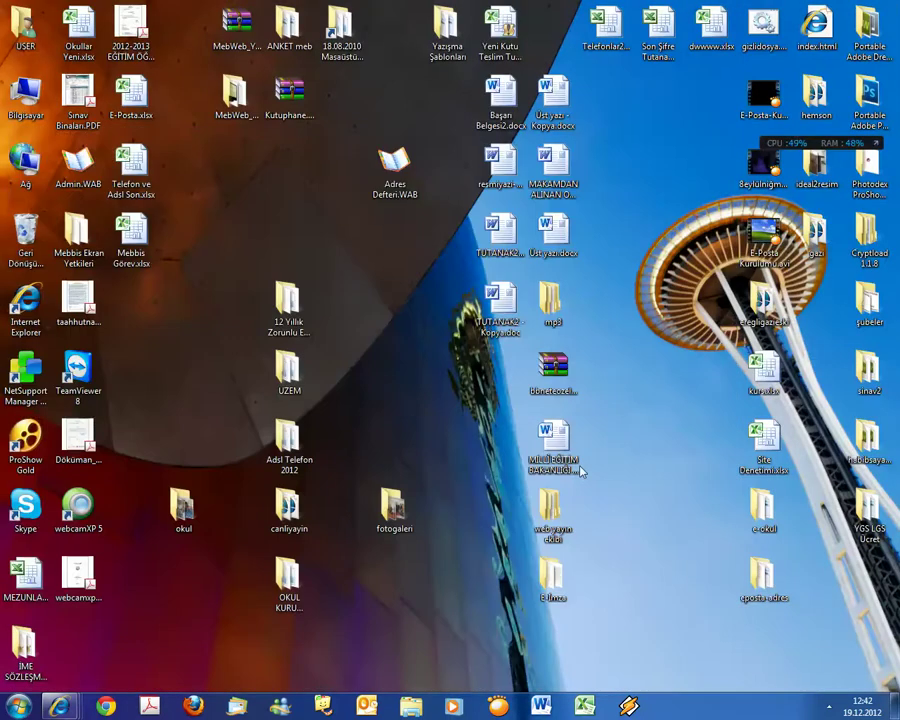
mouse_move(60, 706)
click(709, 632)
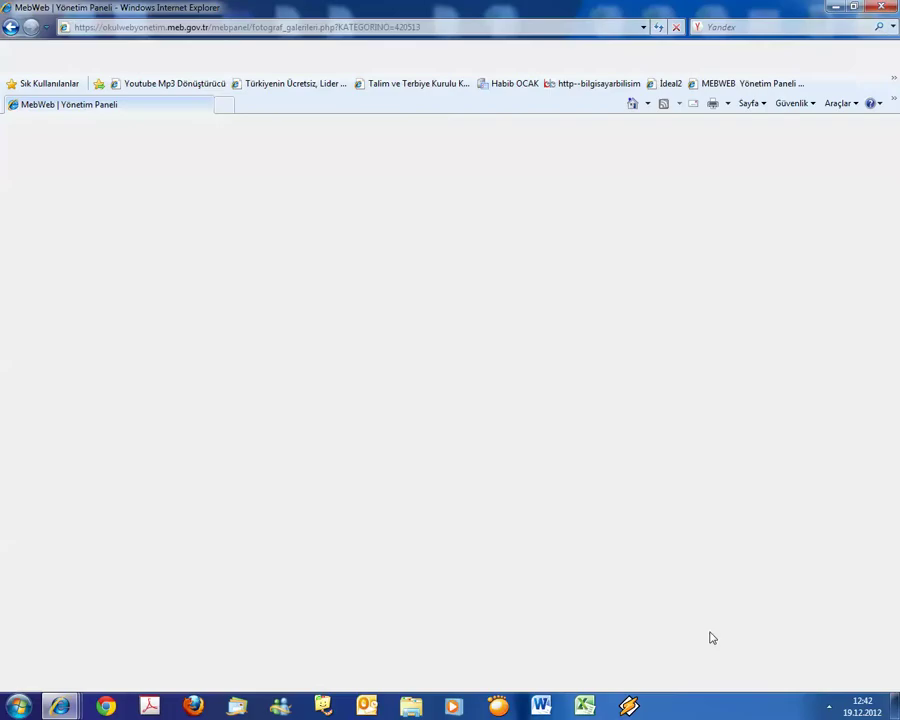